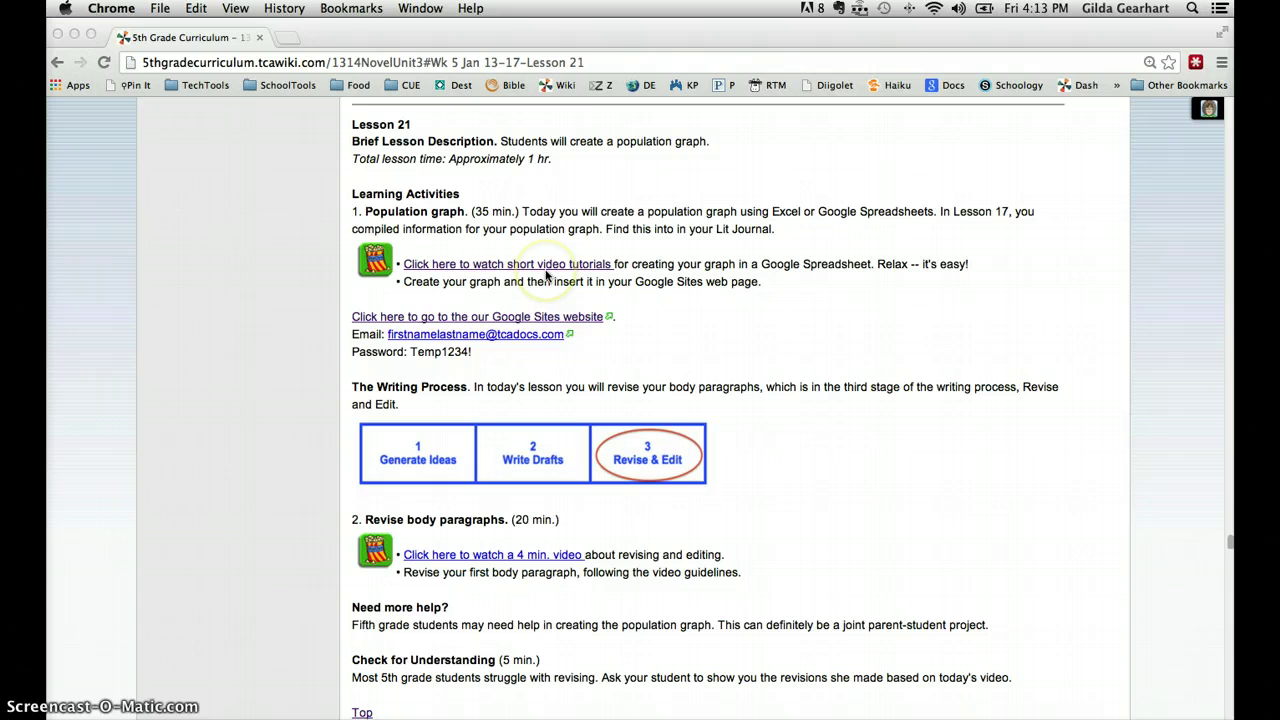
Open the class Google Sites website from the Lesson 21 page and switch to Google Drive.
{"action": "left_click", "coordinate": [535, 326]}
{"action": "left_click", "coordinate": [535, 317]}
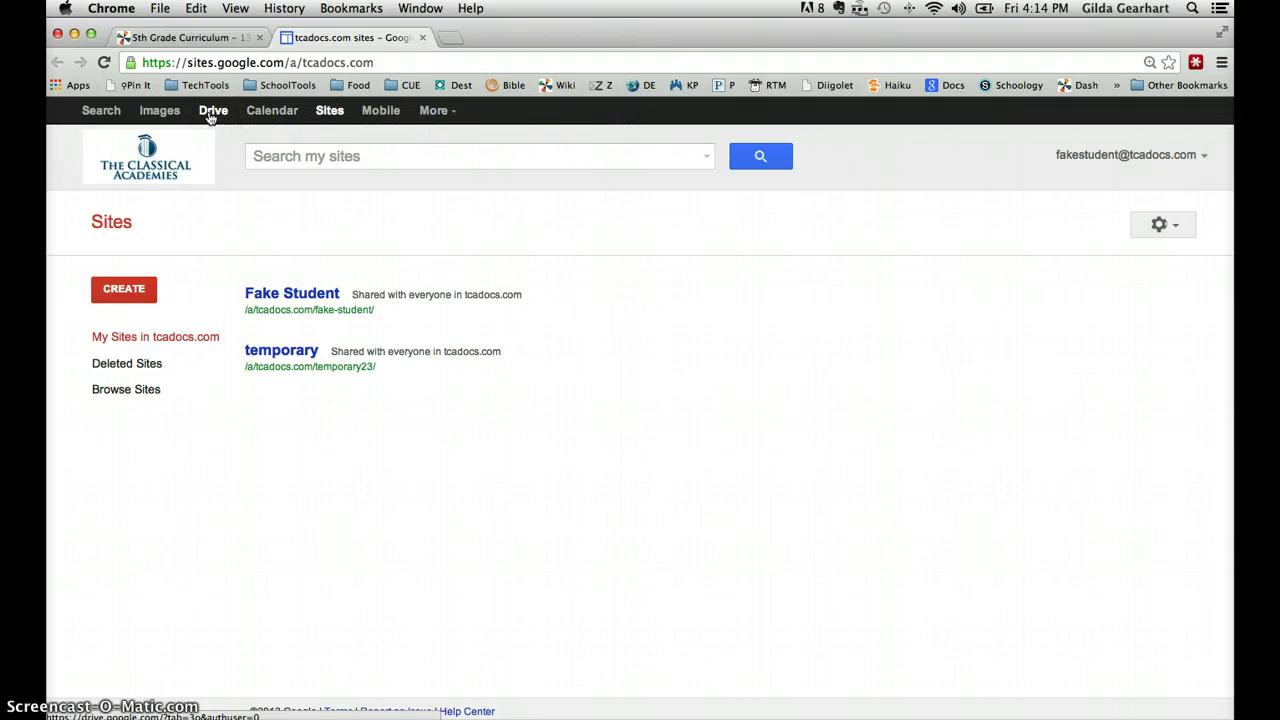
{"action": "left_click", "coordinate": [211, 115]}
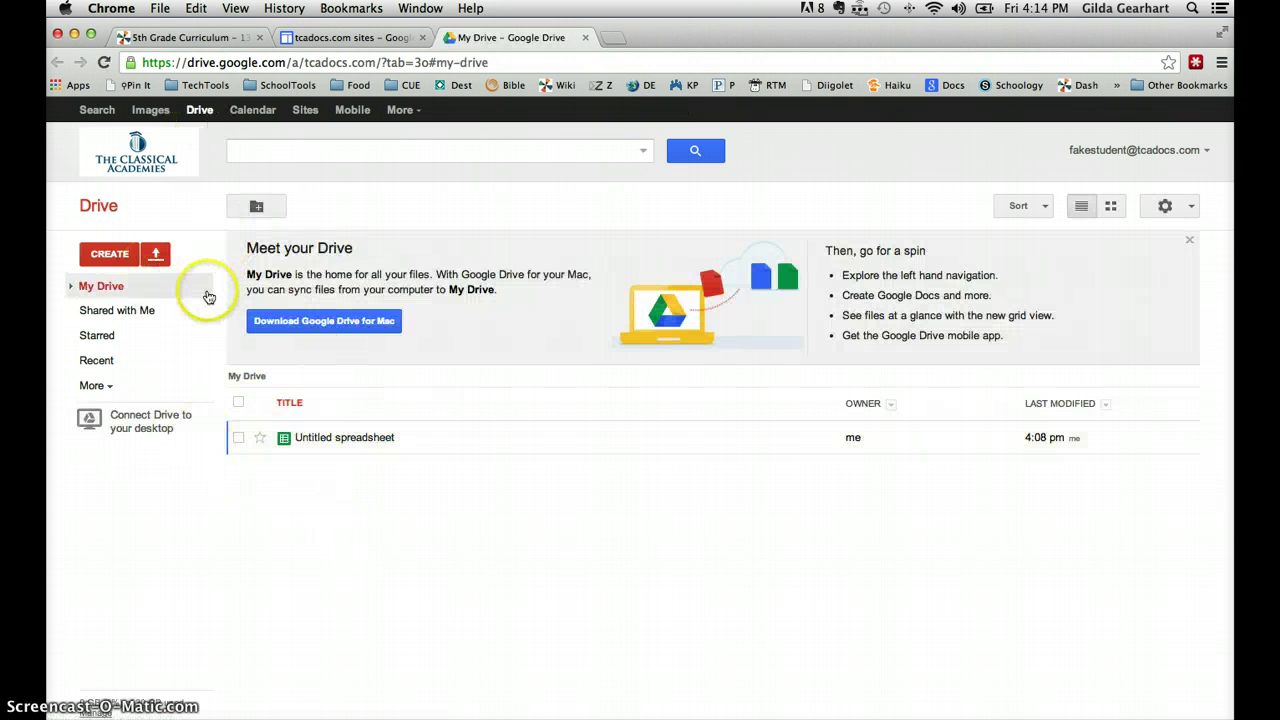
Create a new spreadsheet and name it Population Graph Student.
{"action": "left_click", "coordinate": [111, 256]}
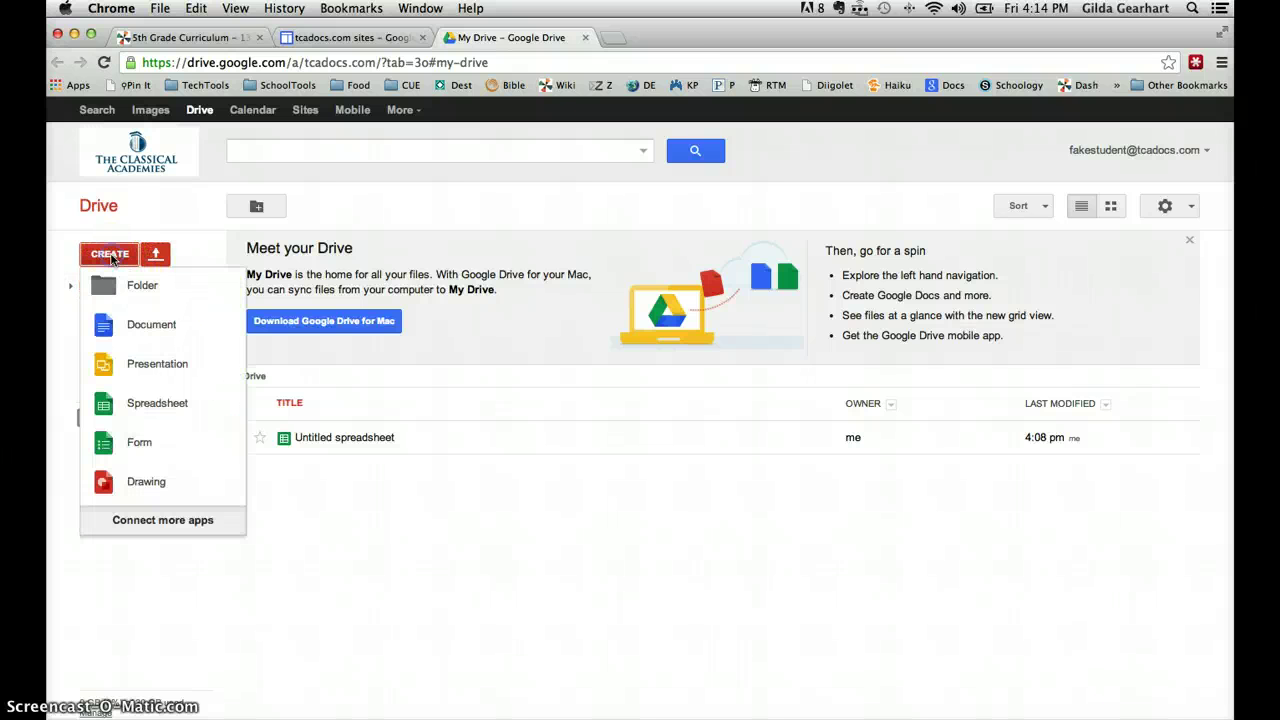
{"action": "left_click", "coordinate": [113, 405]}
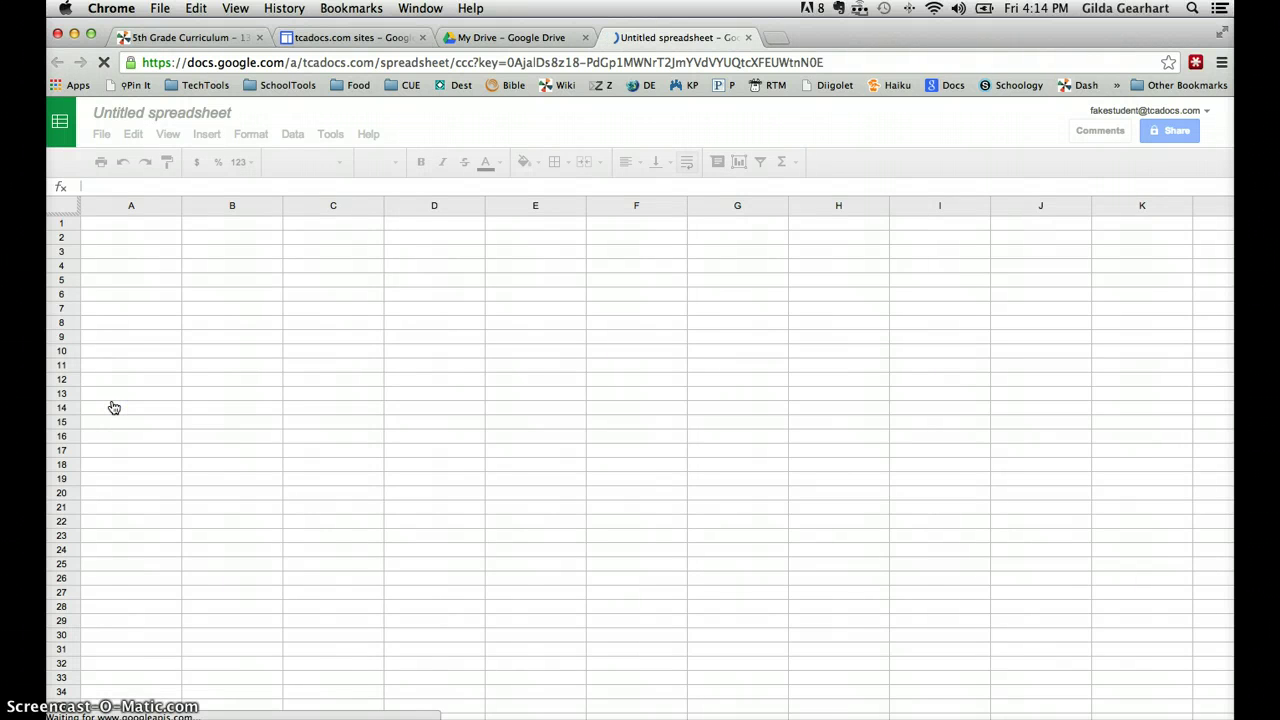
{"action": "left_click", "coordinate": [139, 117]}
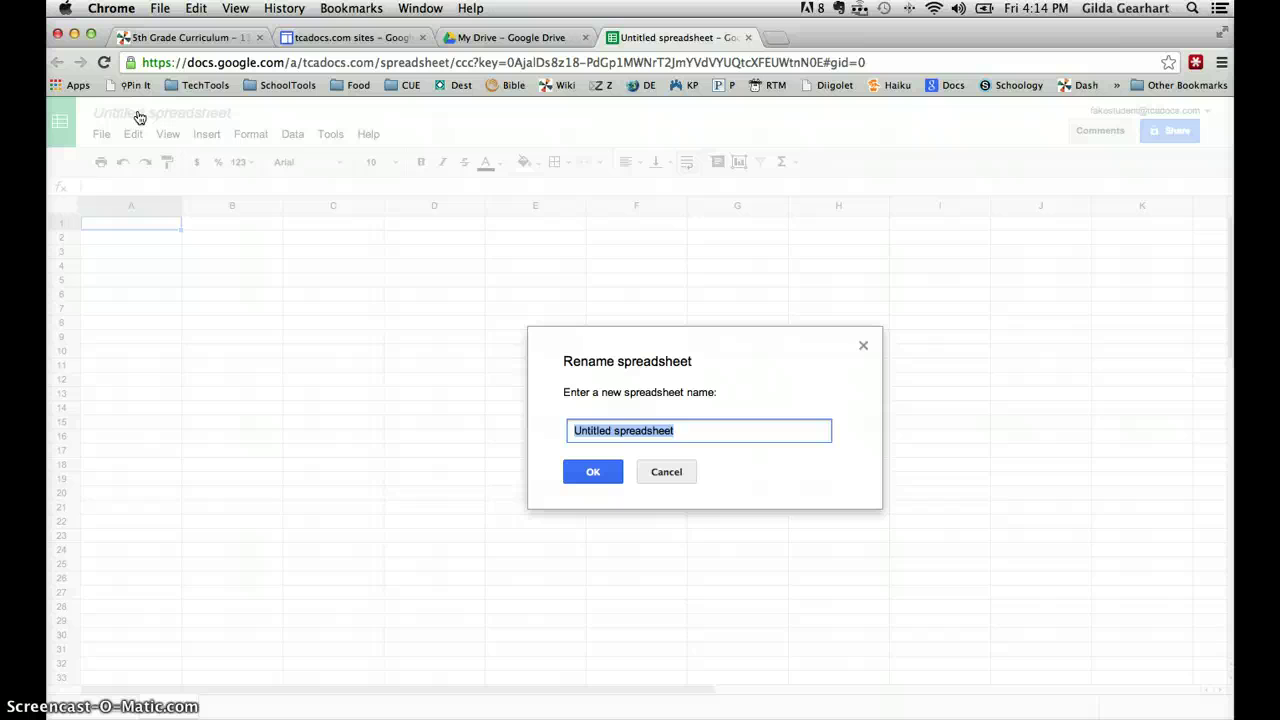
{"action": "type", "text": "Popul"}
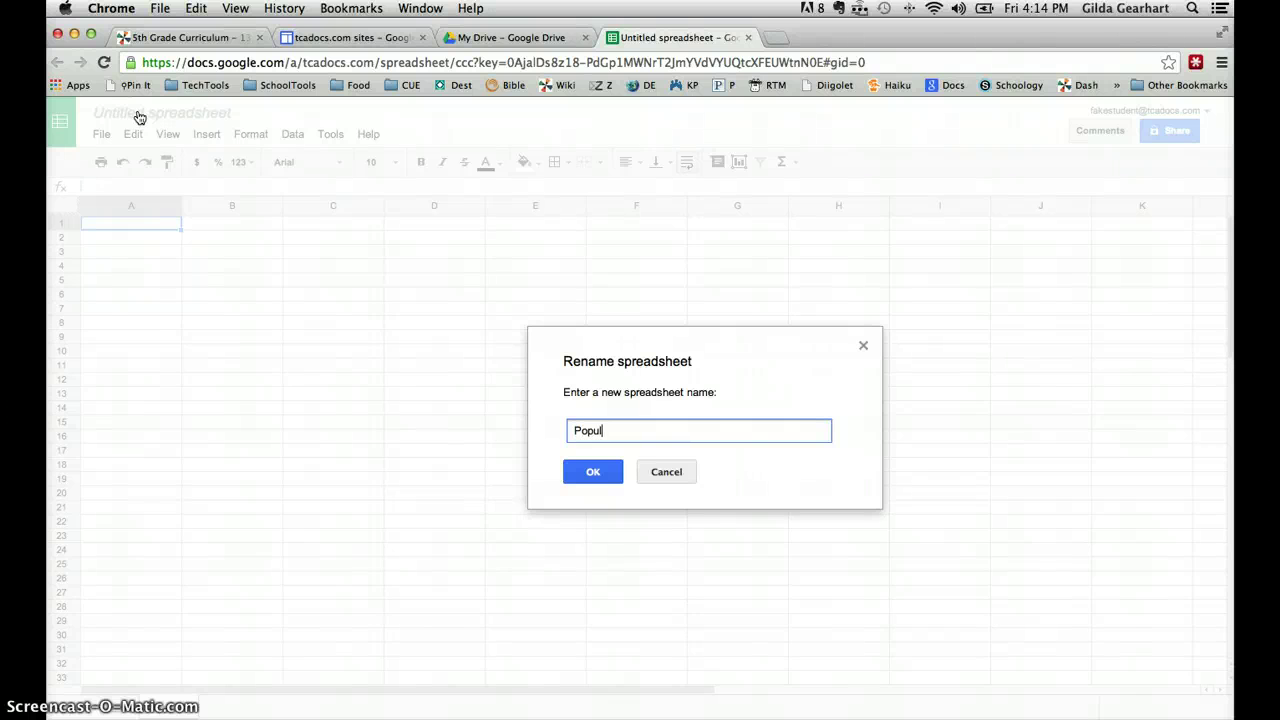
{"action": "type", "text": "ation Graph Student"}
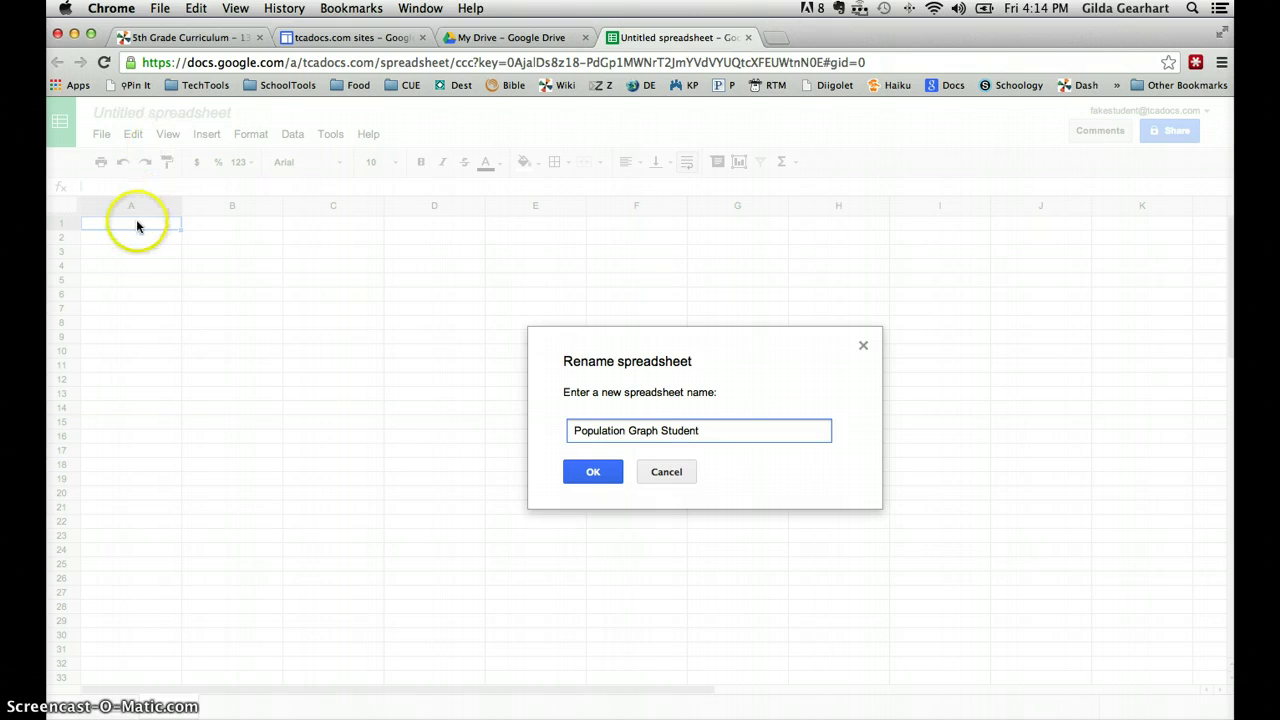
{"action": "left_click", "coordinate": [591, 474]}
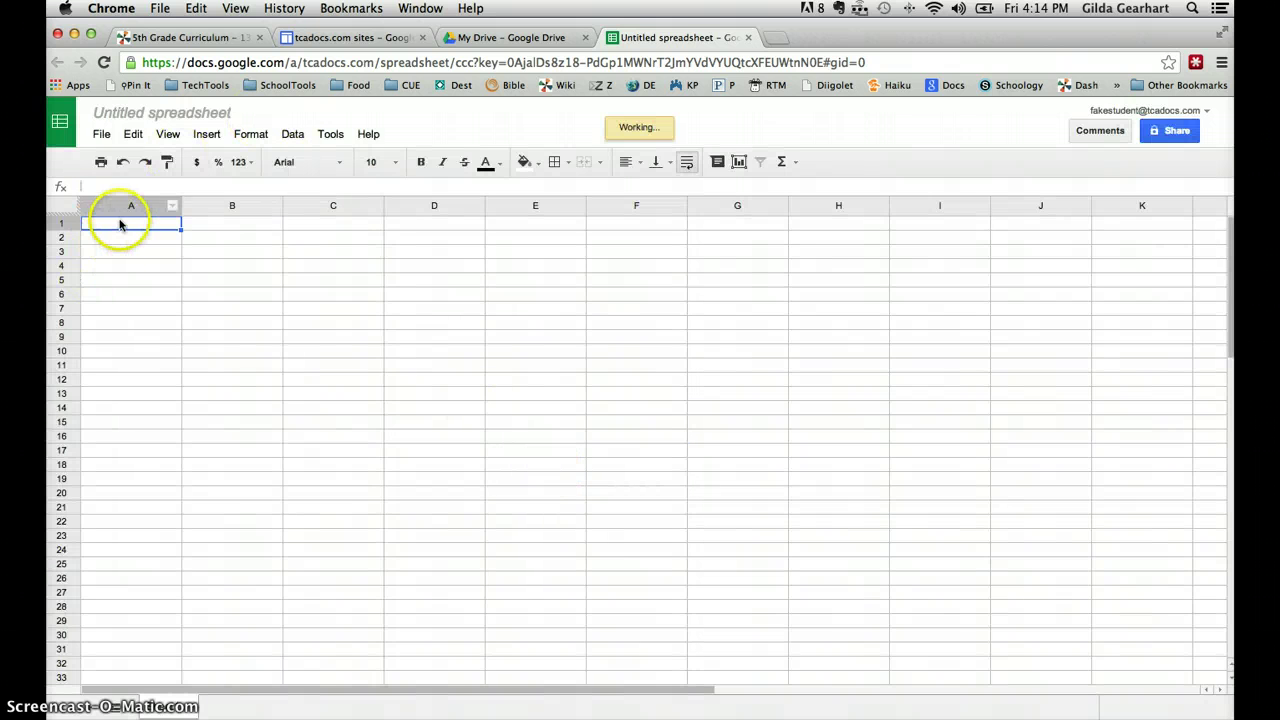
Enter the column headers Year in cell A1 and Population in cell B1.
{"action": "left_click", "coordinate": [120, 225]}
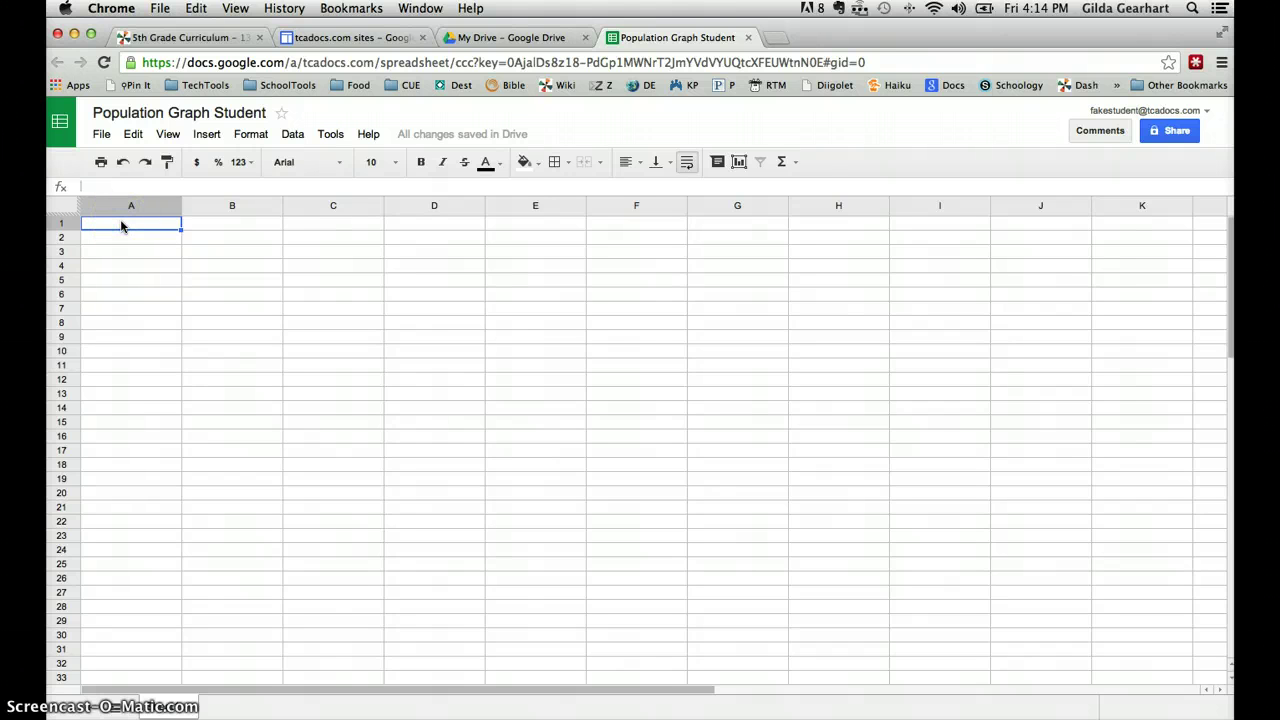
{"action": "type", "text": "Year"}
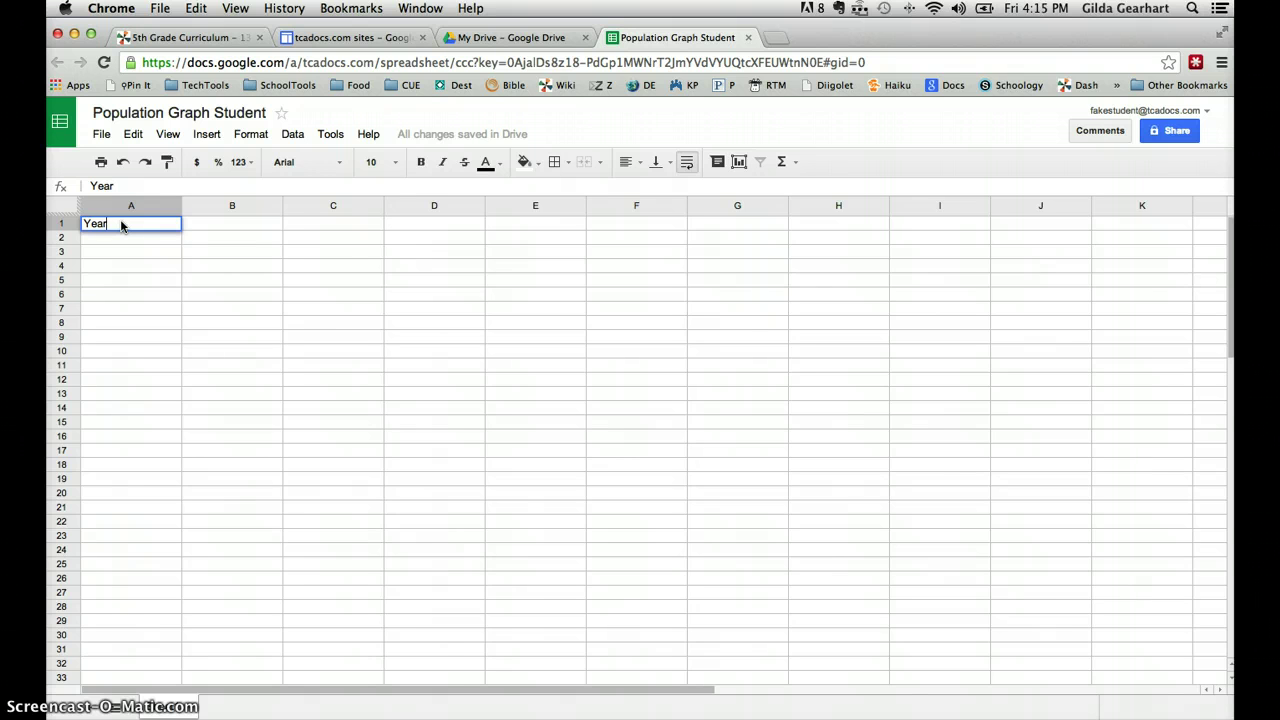
{"action": "key", "text": "Tab"}
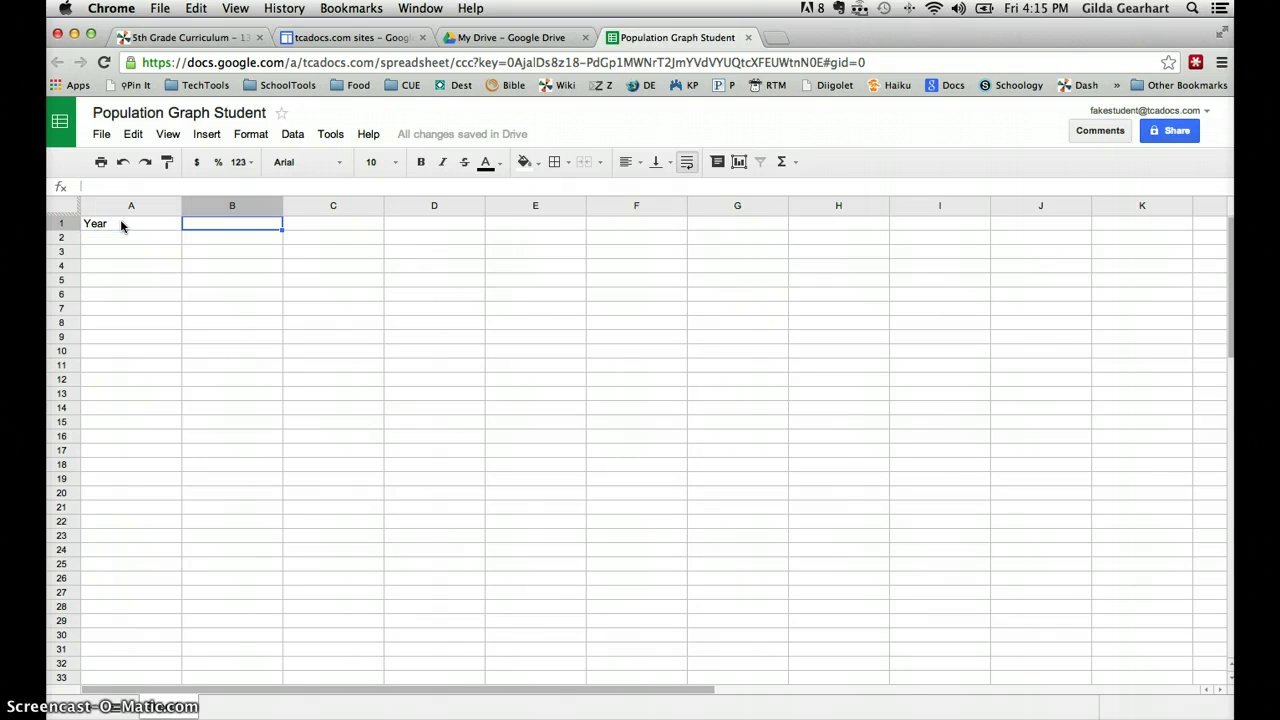
{"action": "type", "text": "Population"}
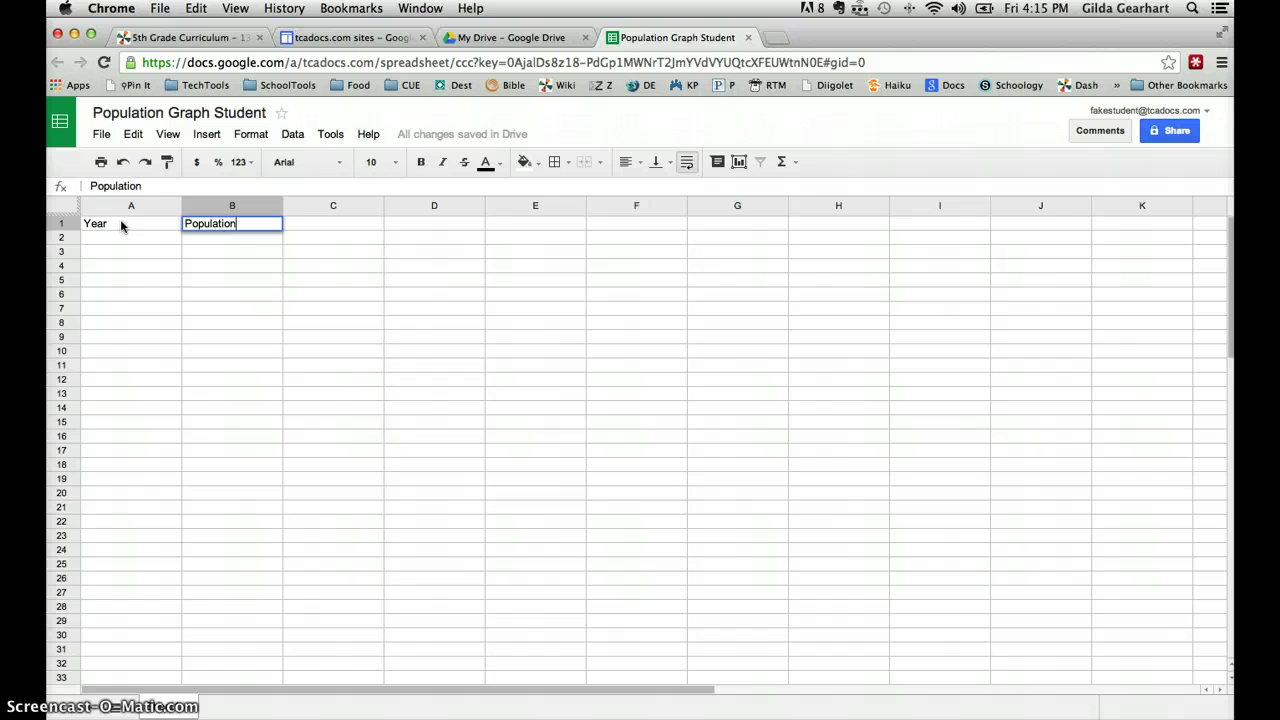
{"action": "scroll", "coordinate": [137, 236], "scroll_direction": "down", "scroll_amount": 1}
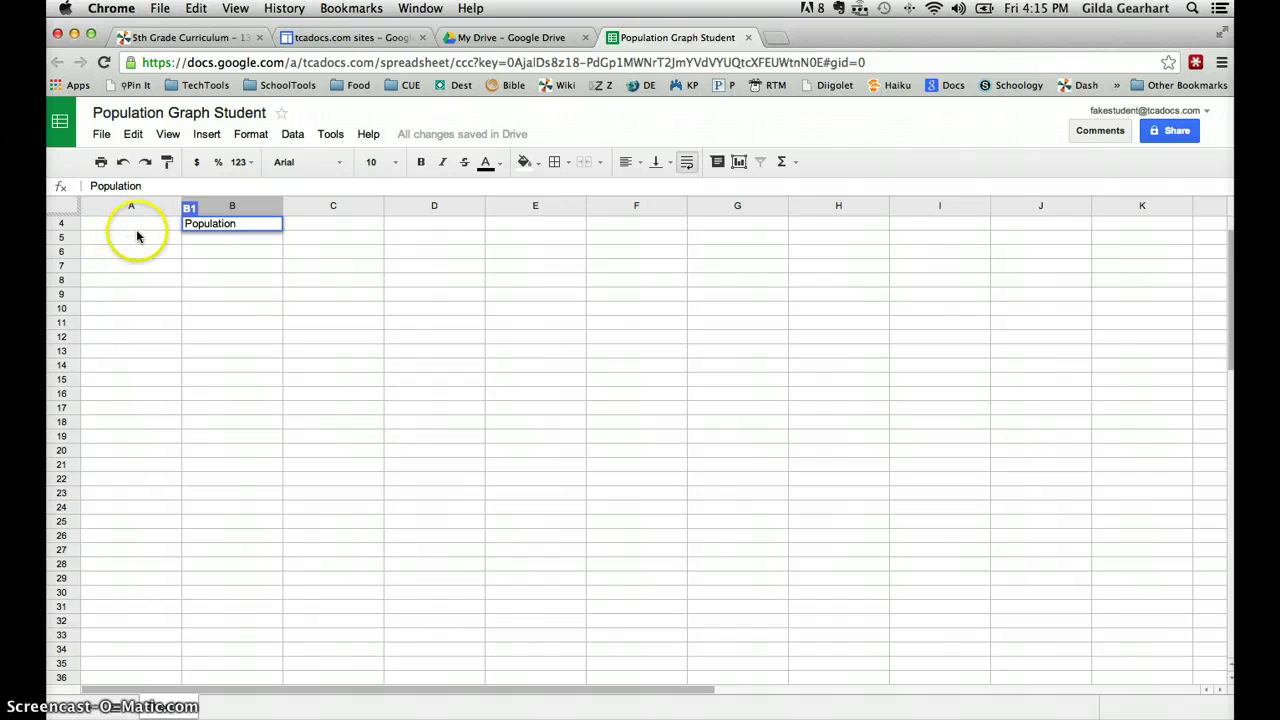
{"action": "scroll", "coordinate": [137, 236], "scroll_direction": "up", "scroll_amount": 1}
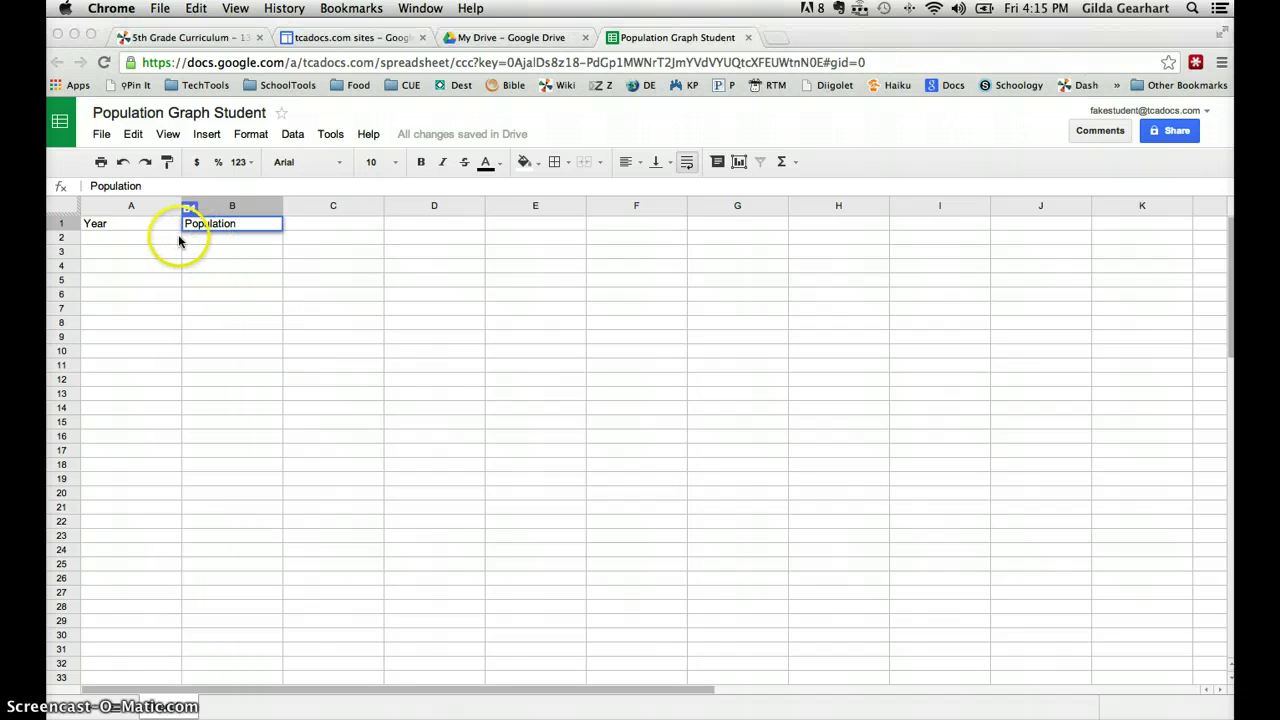
Paste the copied year and population data for 1840 to 2014 below the headers, starting at cell A2.
{"action": "left_click", "coordinate": [179, 240]}
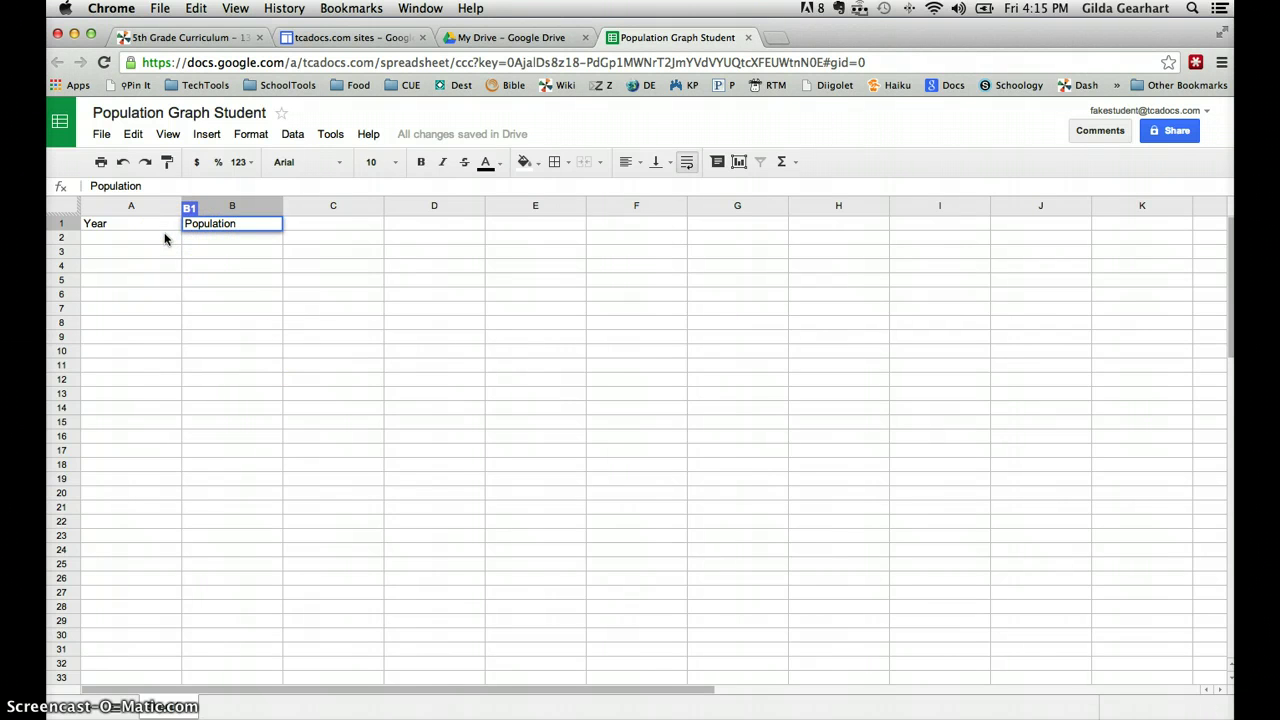
{"action": "left_click", "coordinate": [165, 238]}
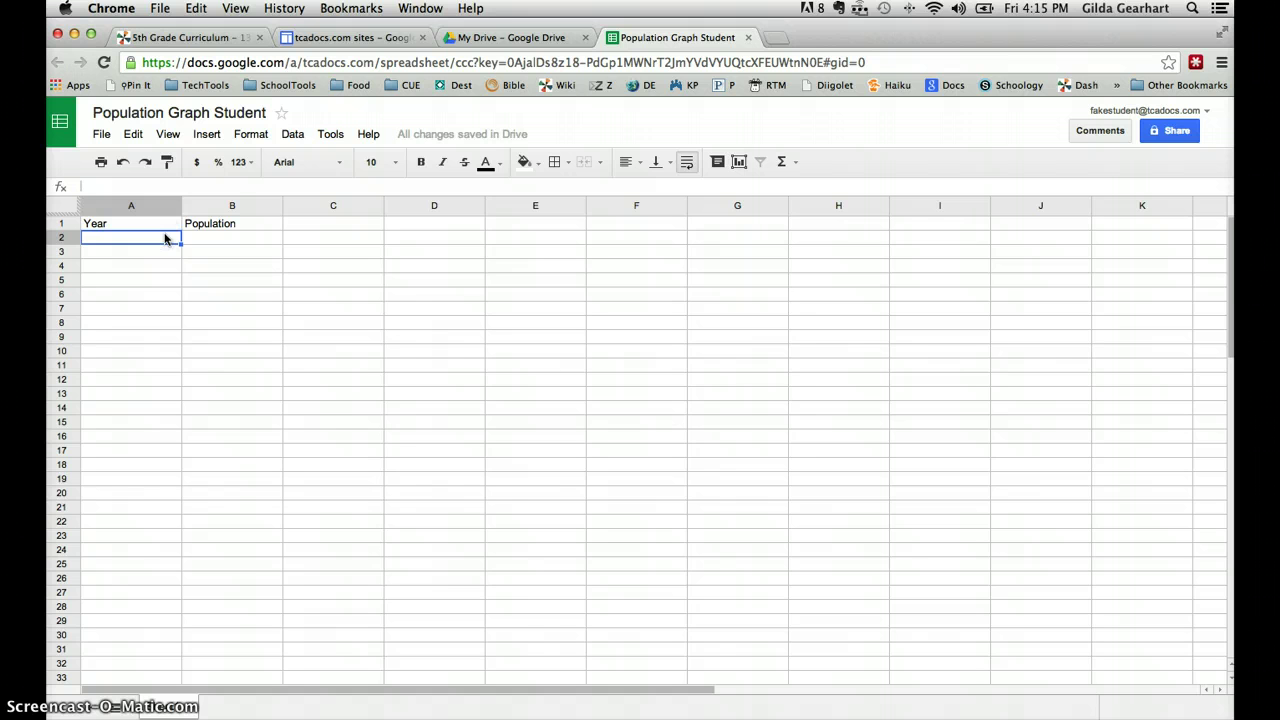
{"action": "key", "text": "super+v"}
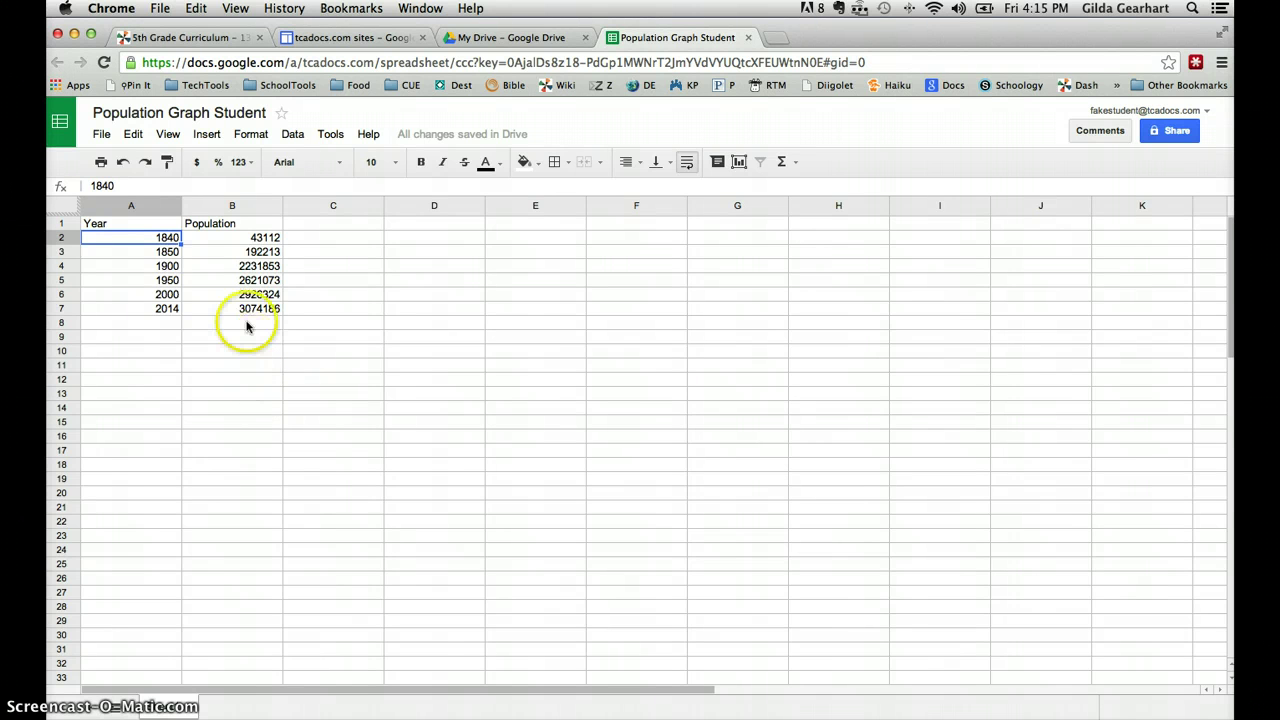
Insert a horizontal bar chart of range A1:B7, using column A as labels.
{"action": "left_click", "coordinate": [120, 227]}
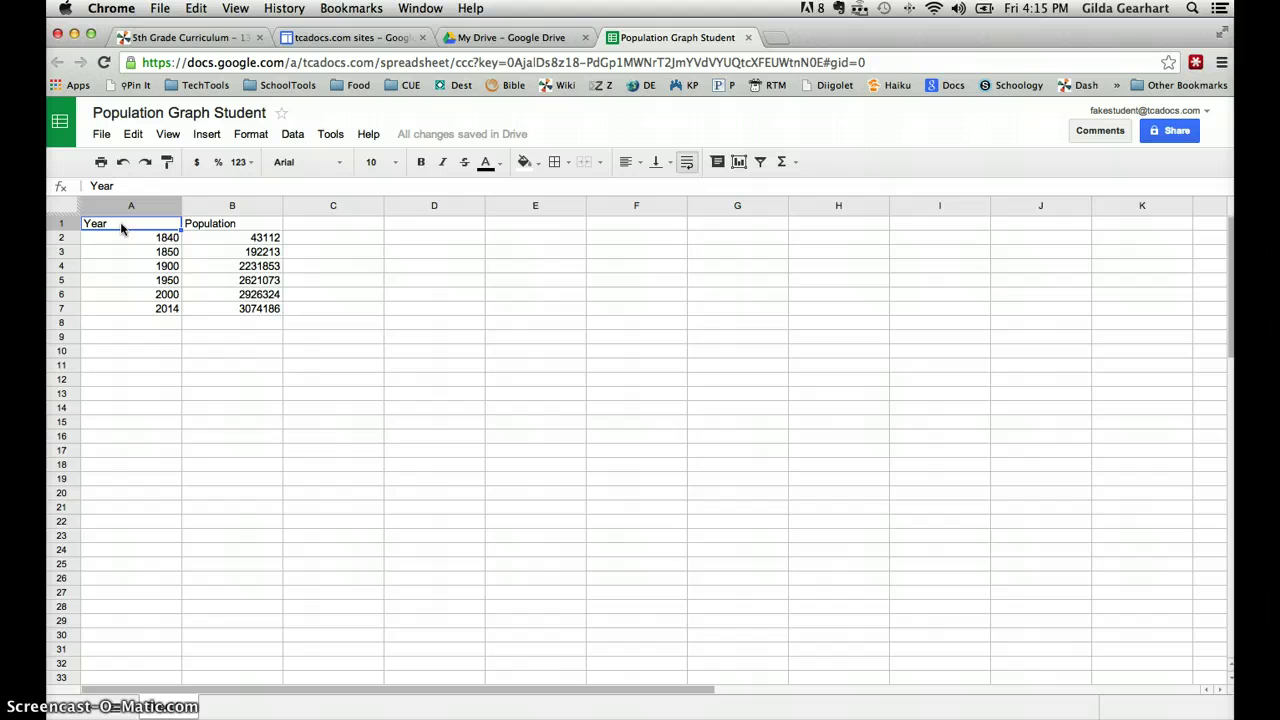
{"action": "left_click_drag", "start_coordinate": [120, 227], "coordinate": [262, 313]}
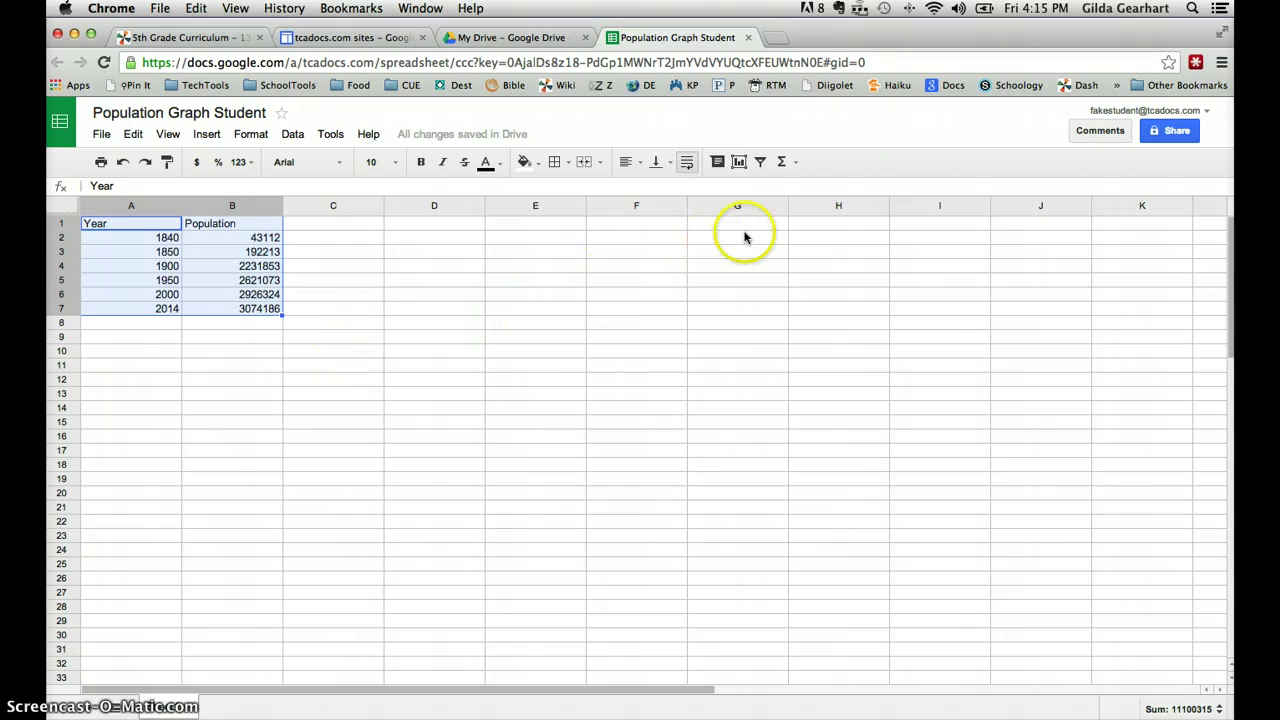
{"action": "left_click", "coordinate": [738, 163]}
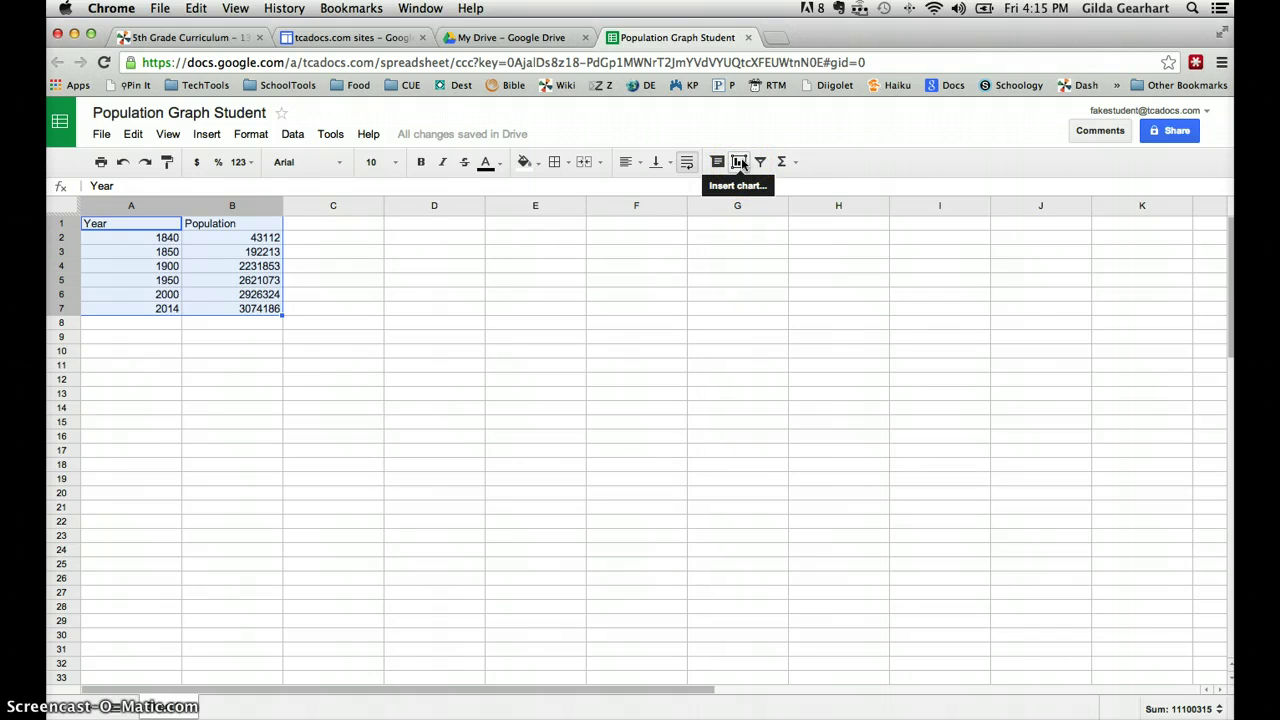
{"action": "left_click", "coordinate": [740, 163]}
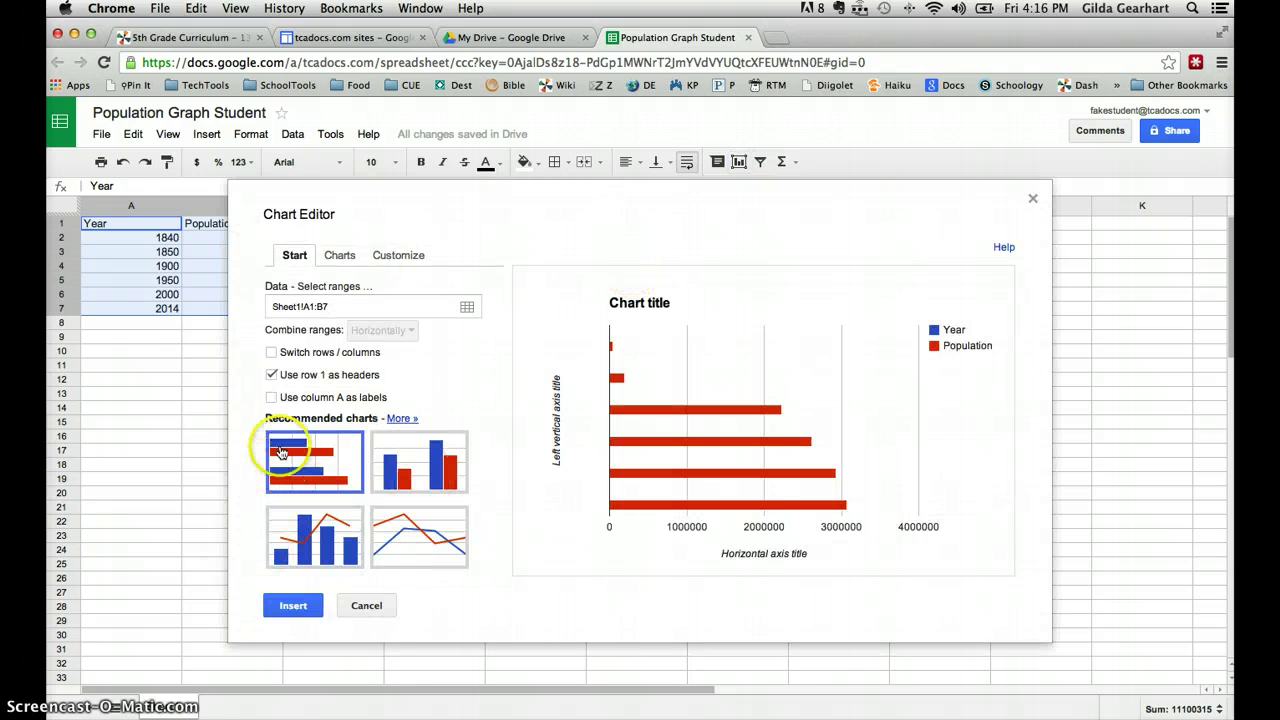
{"action": "left_click", "coordinate": [277, 480]}
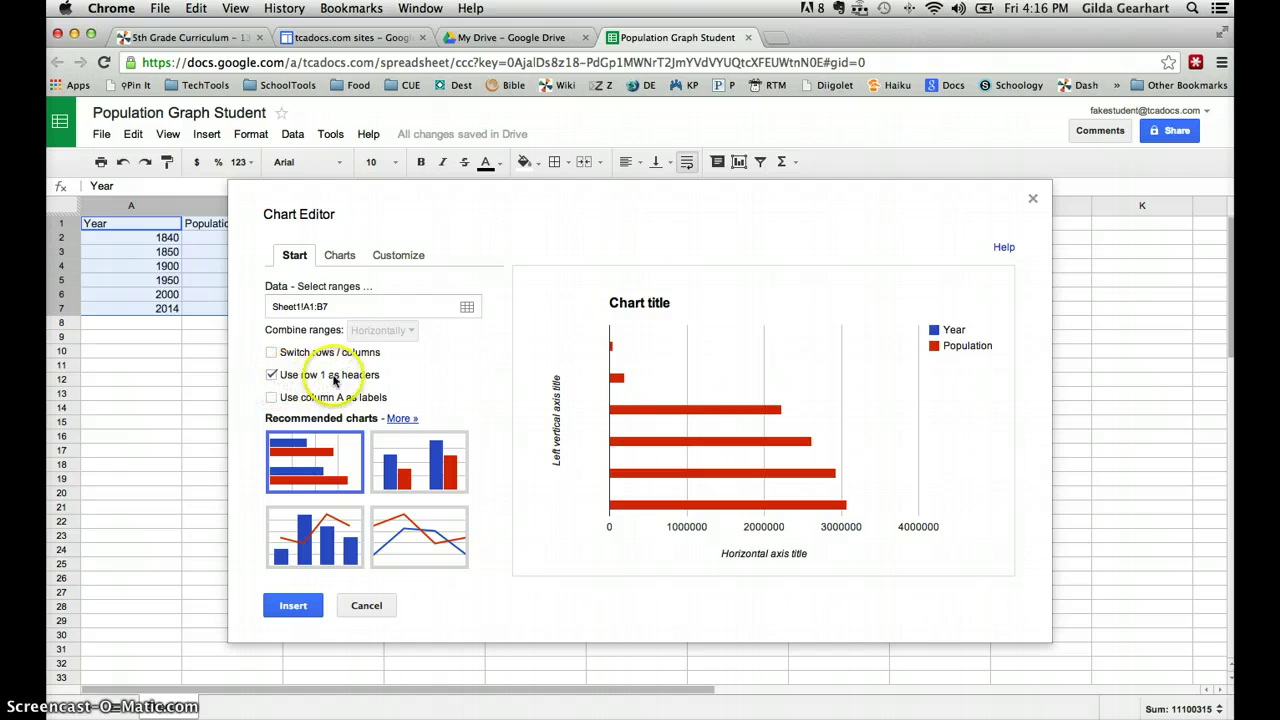
{"action": "left_click", "coordinate": [272, 397]}
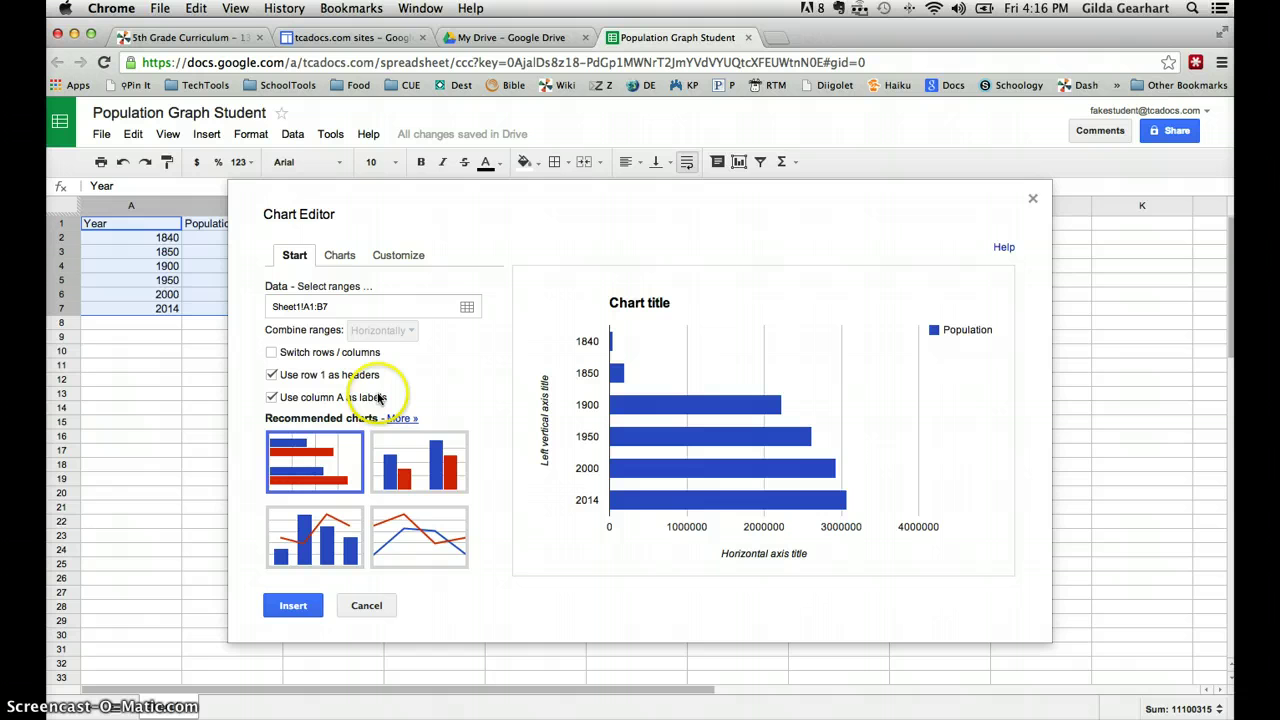
{"action": "left_click", "coordinate": [293, 606]}
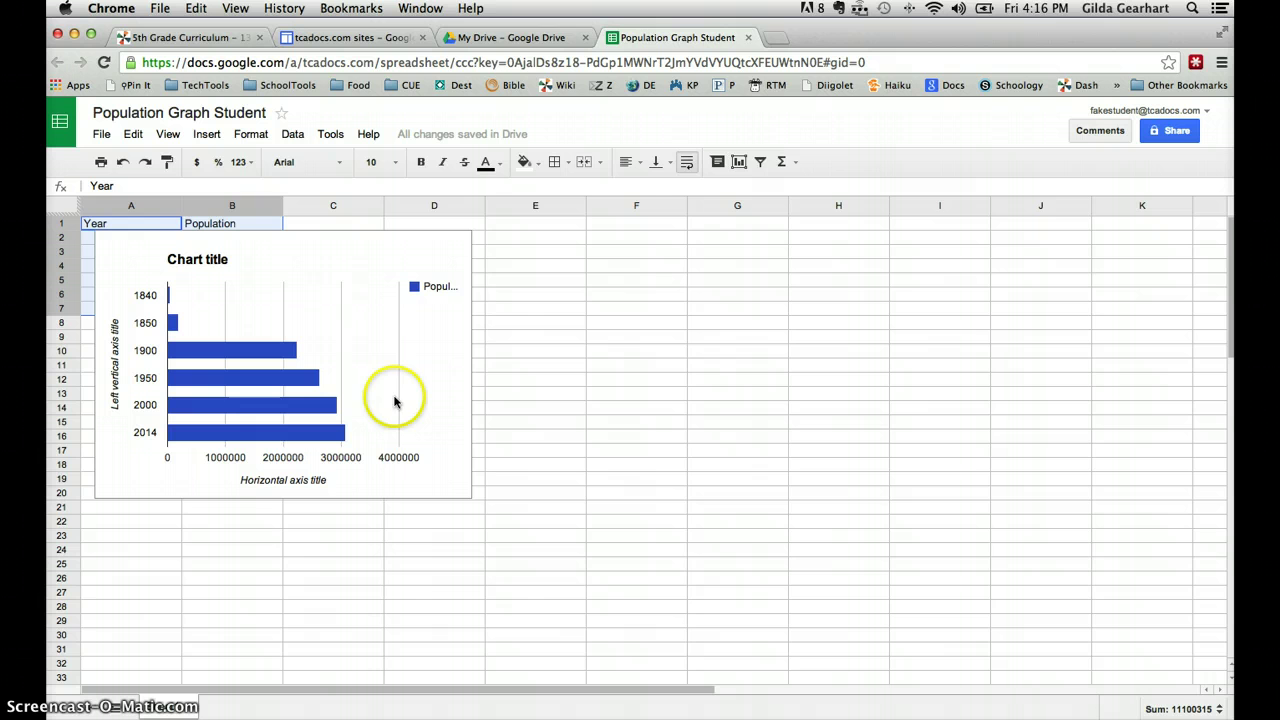
Set the chart title to Iowa Population Graph and color it purple.
{"action": "left_click", "coordinate": [205, 265]}
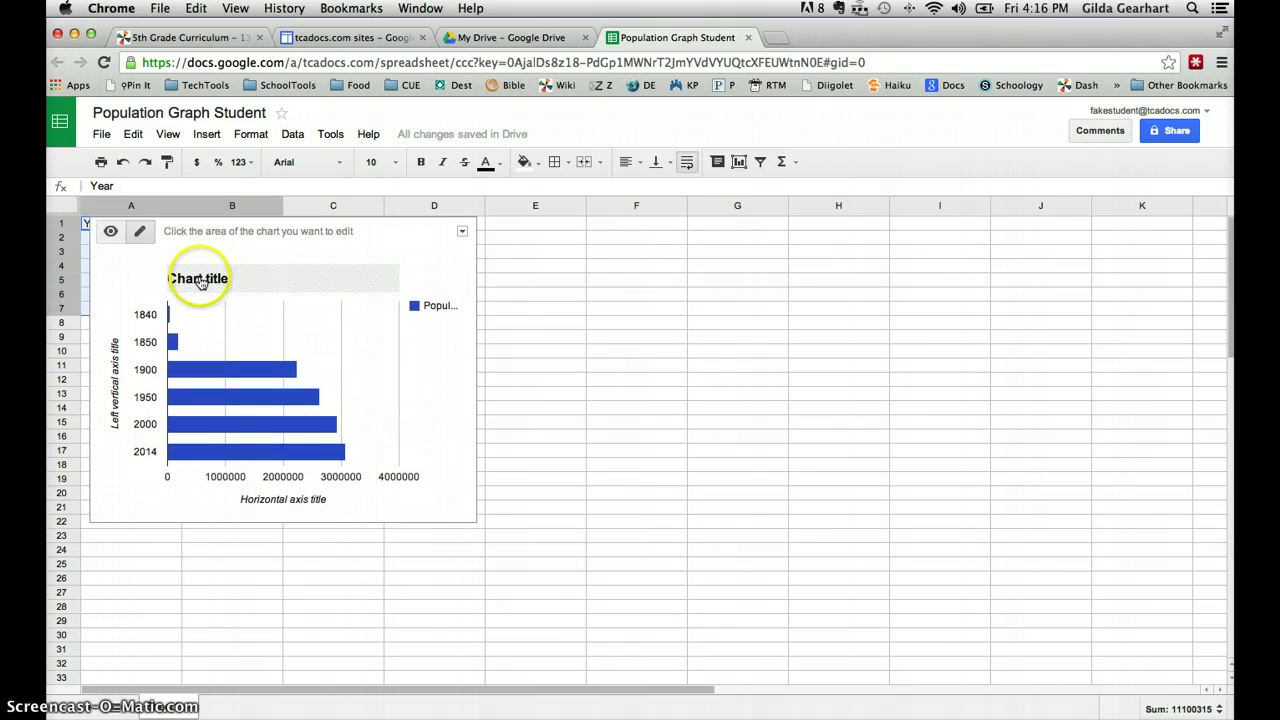
{"action": "left_click", "coordinate": [200, 282]}
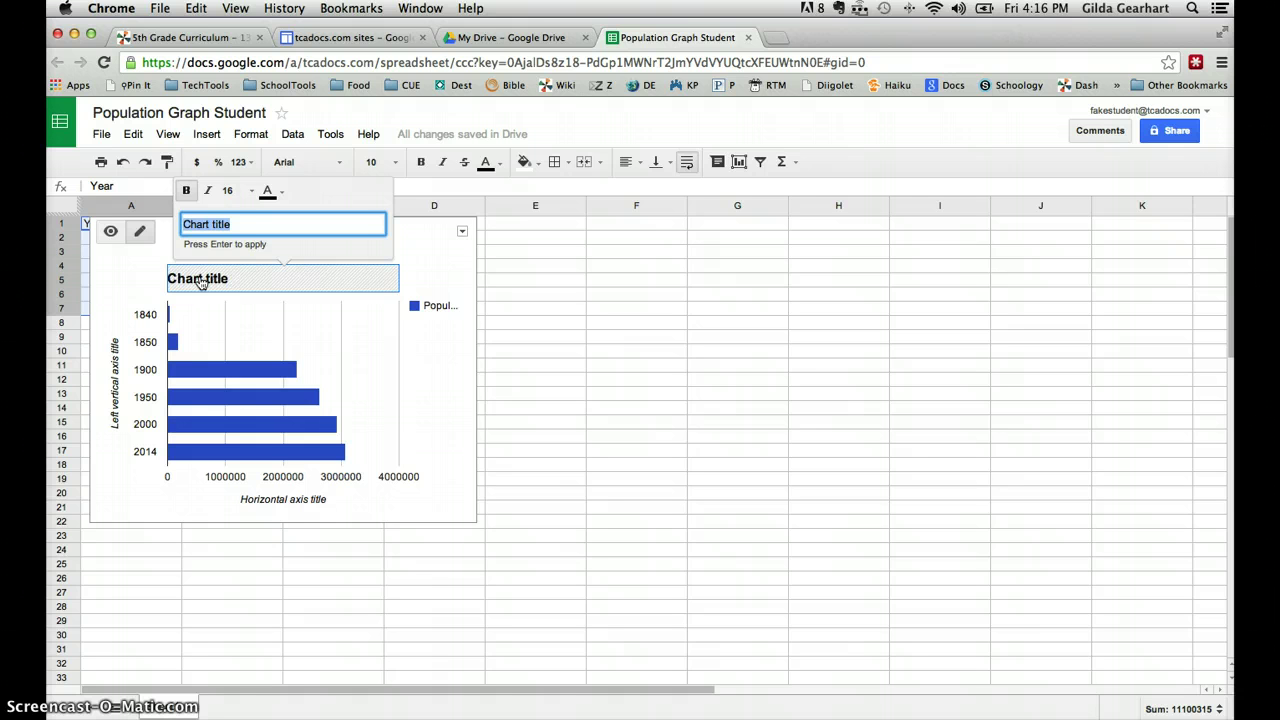
{"action": "type", "text": "Iowa Population Graph"}
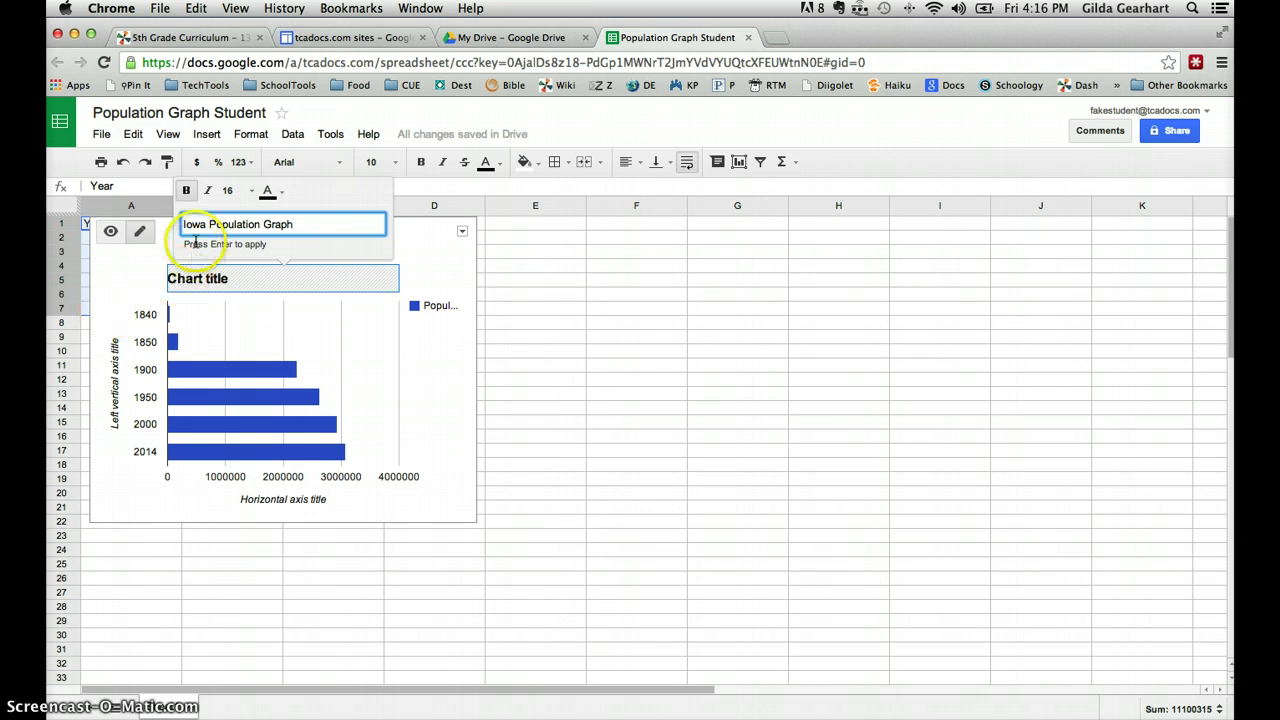
{"action": "key", "text": "Return"}
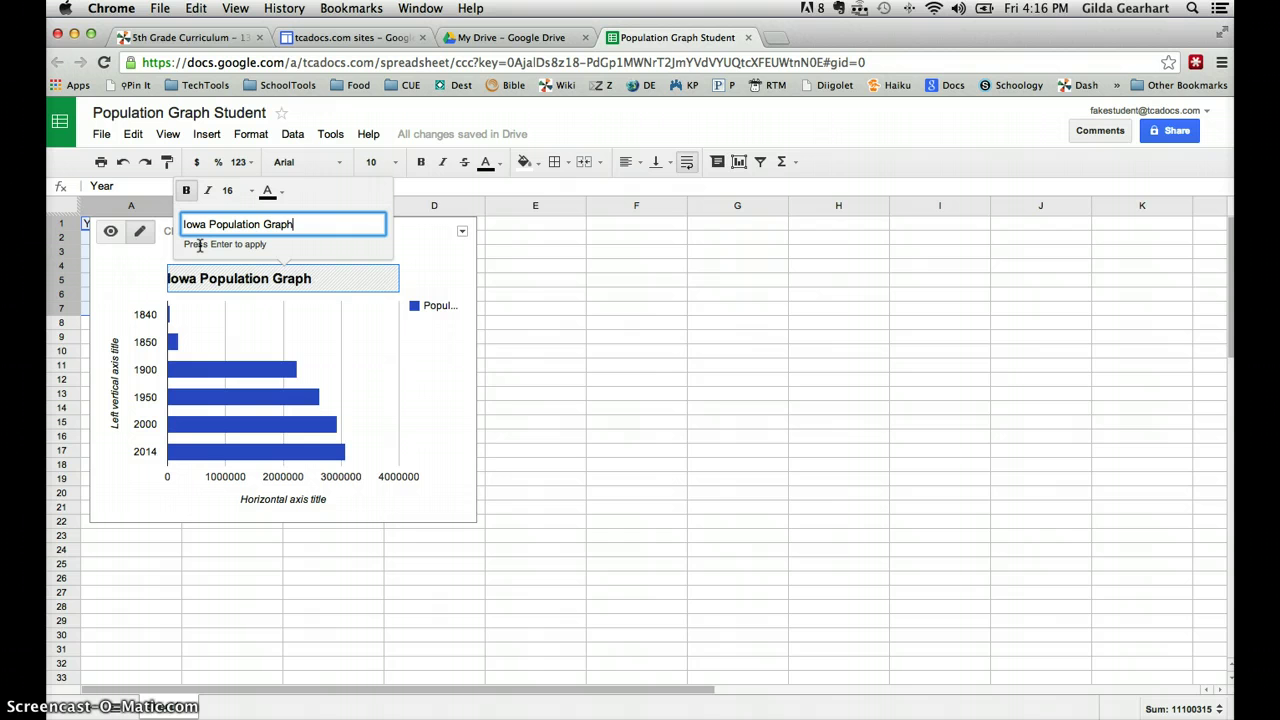
{"action": "left_click", "coordinate": [282, 192]}
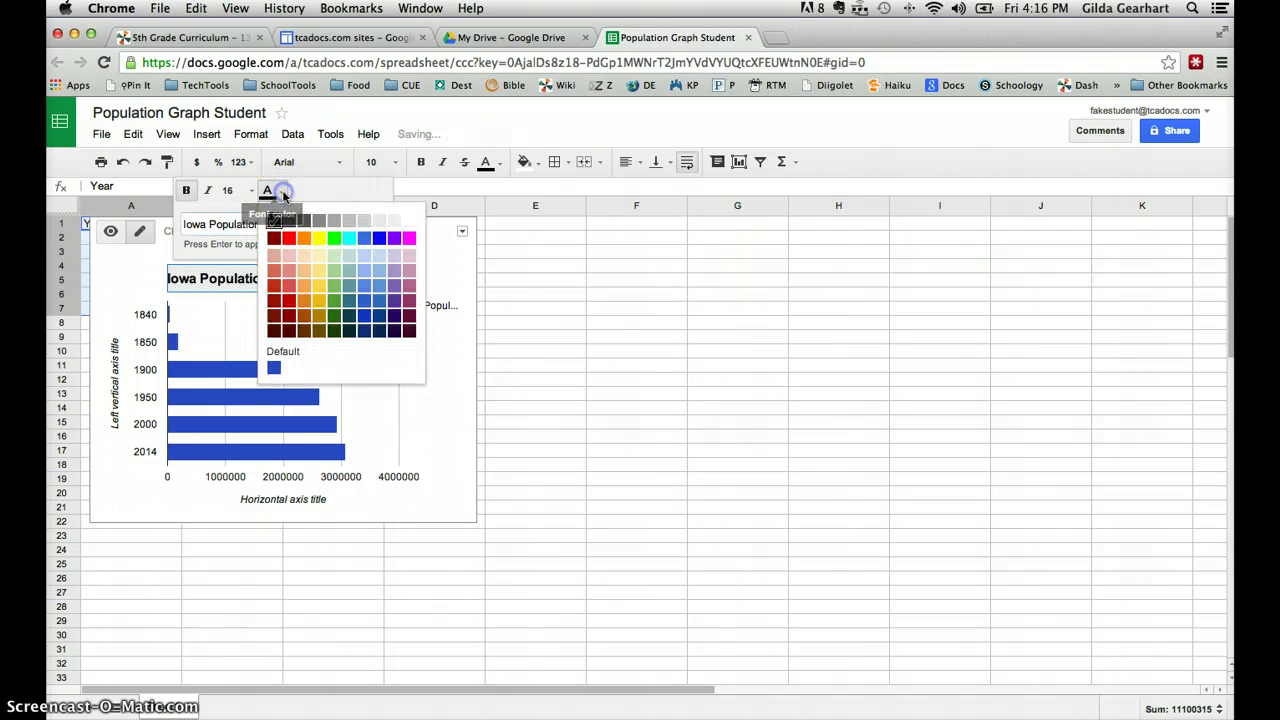
{"action": "left_click", "coordinate": [396, 240]}
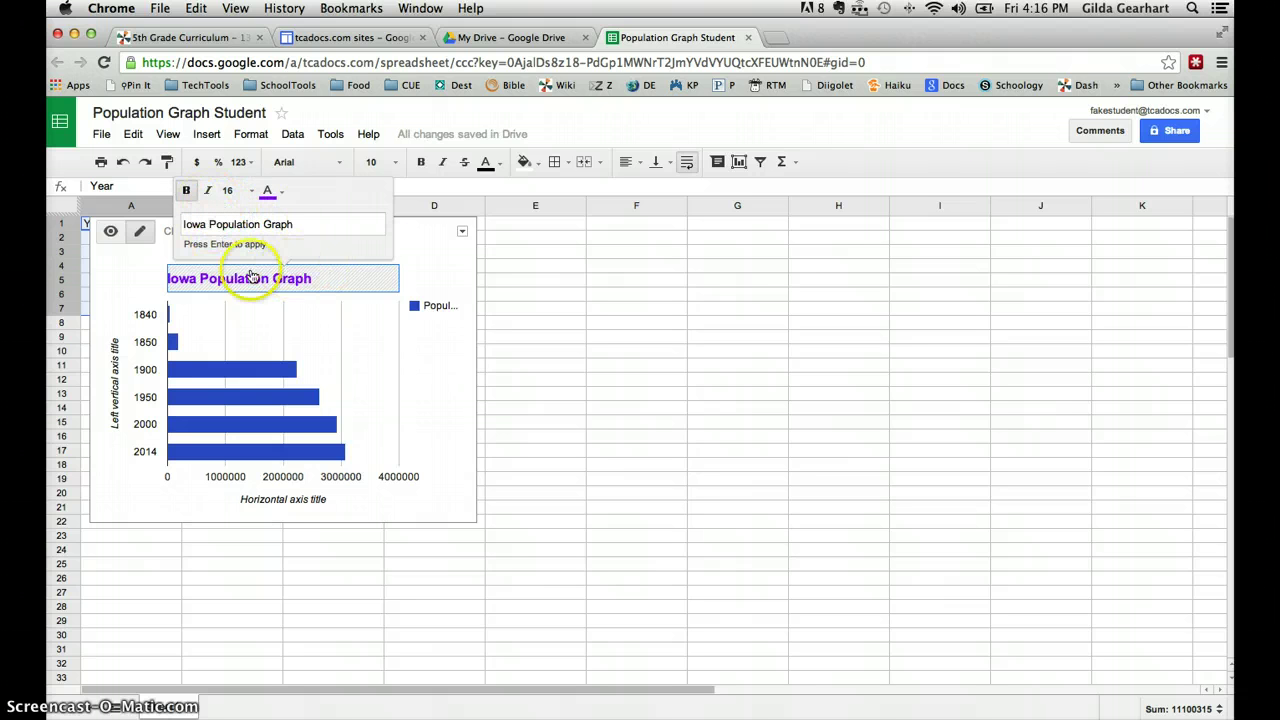
{"action": "left_click", "coordinate": [428, 382]}
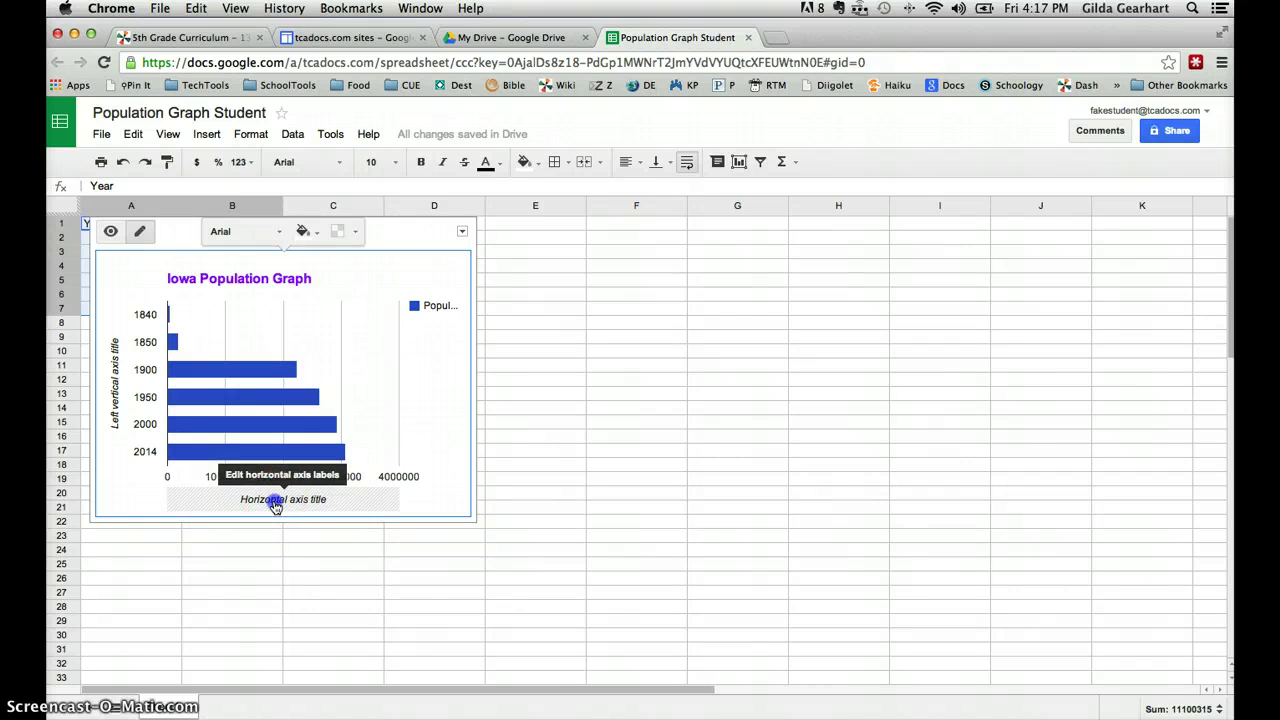
Set the chart's horizontal axis title to Population.
{"action": "double_click", "coordinate": [276, 500]}
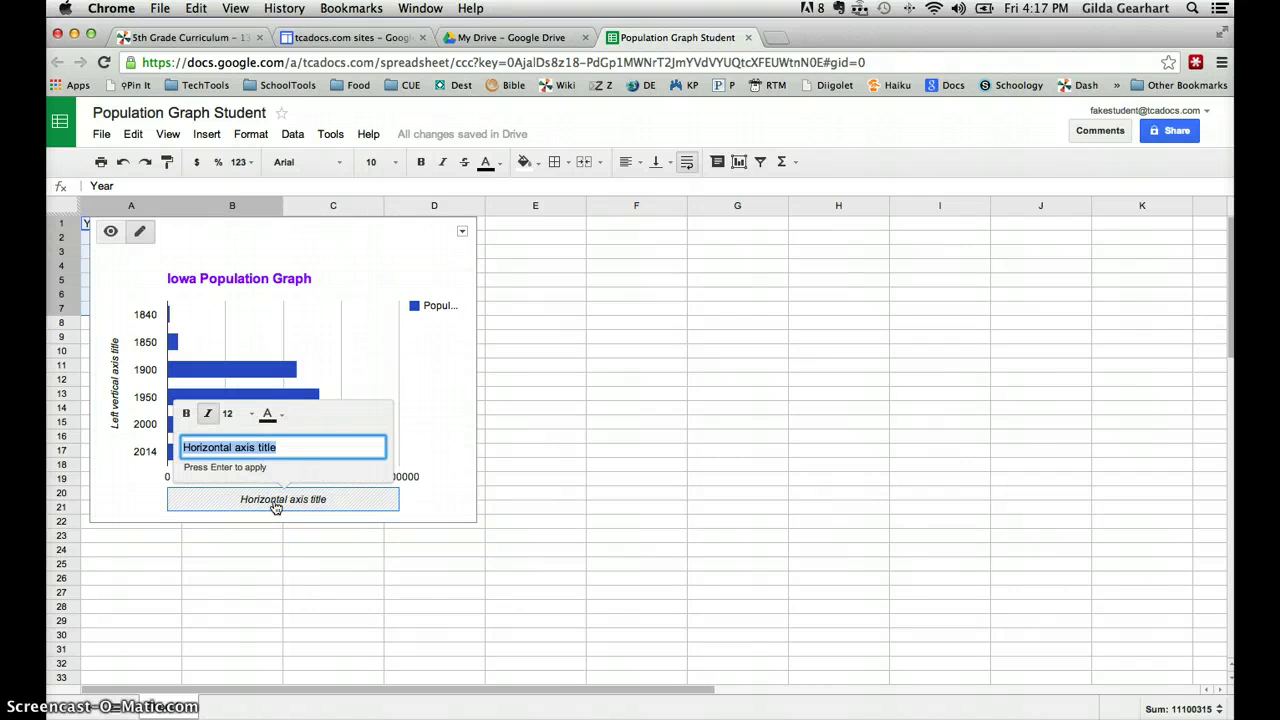
{"action": "type", "text": "Po"}
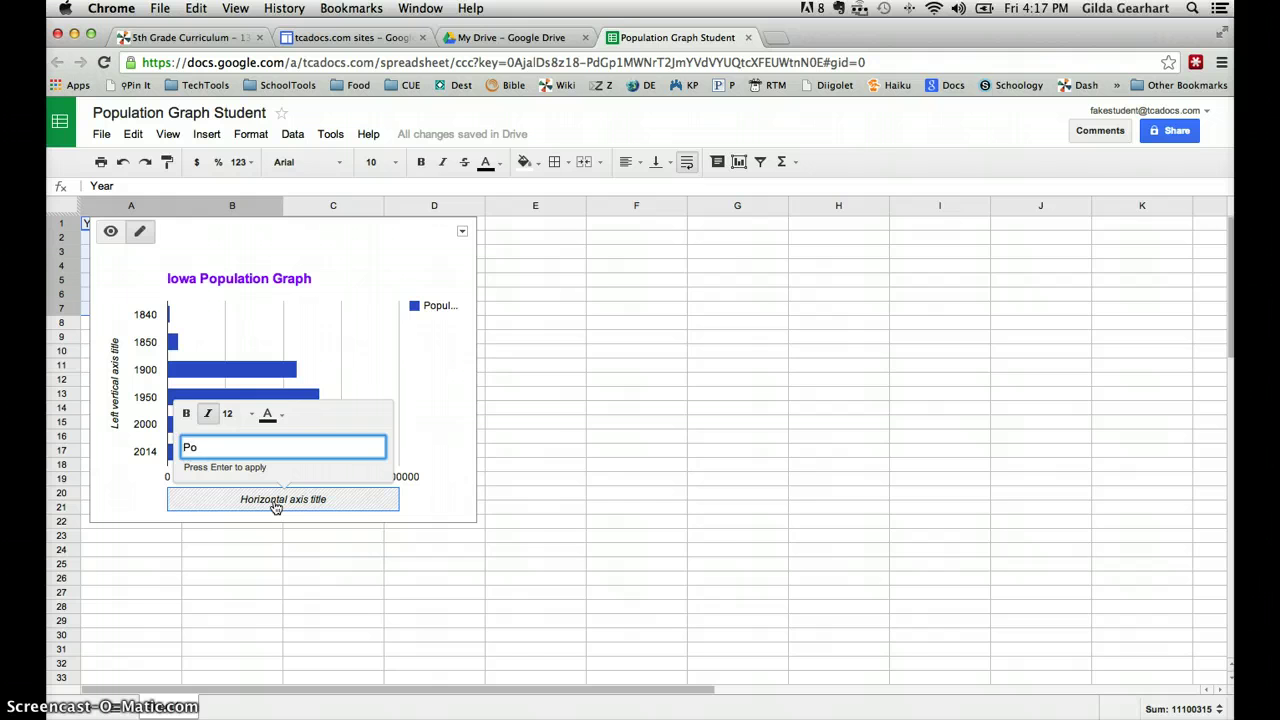
{"action": "type", "text": "pulation"}
{"action": "left_click", "coordinate": [271, 471]}
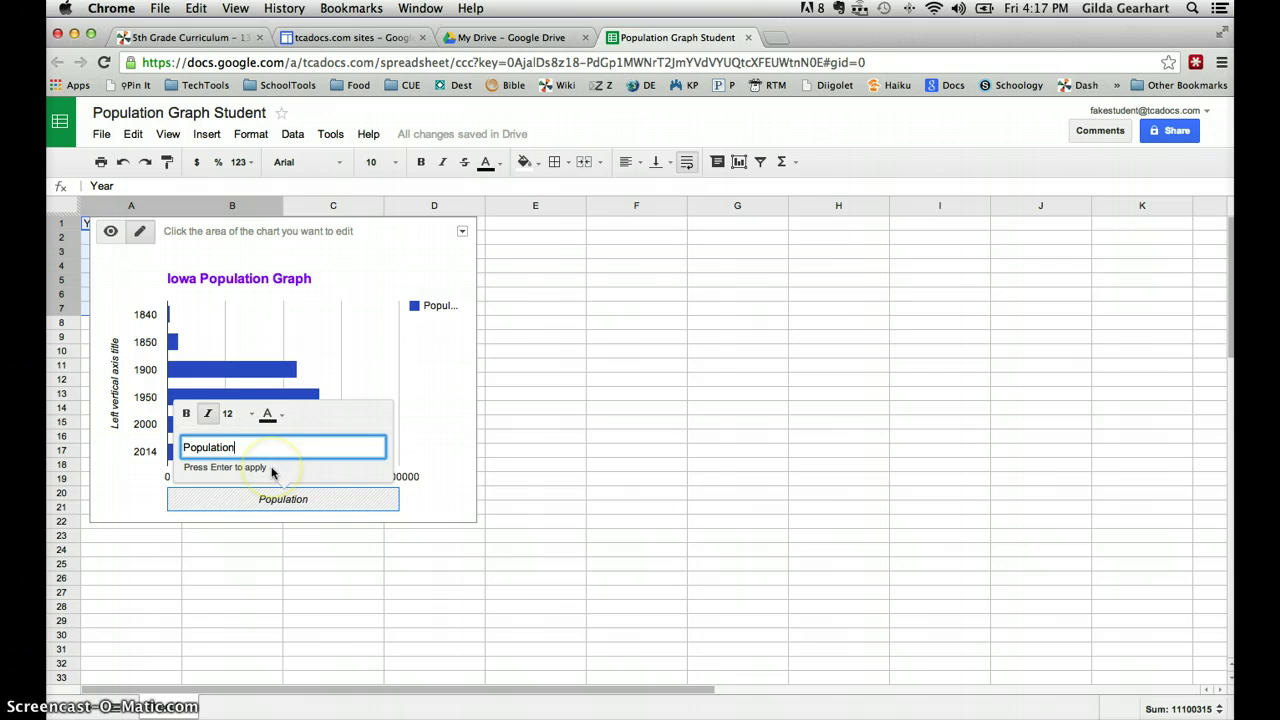
Format the chart's horizontal axis title Population as bold green text.
{"action": "left_click", "coordinate": [186, 416]}
{"action": "left_click", "coordinate": [280, 416]}
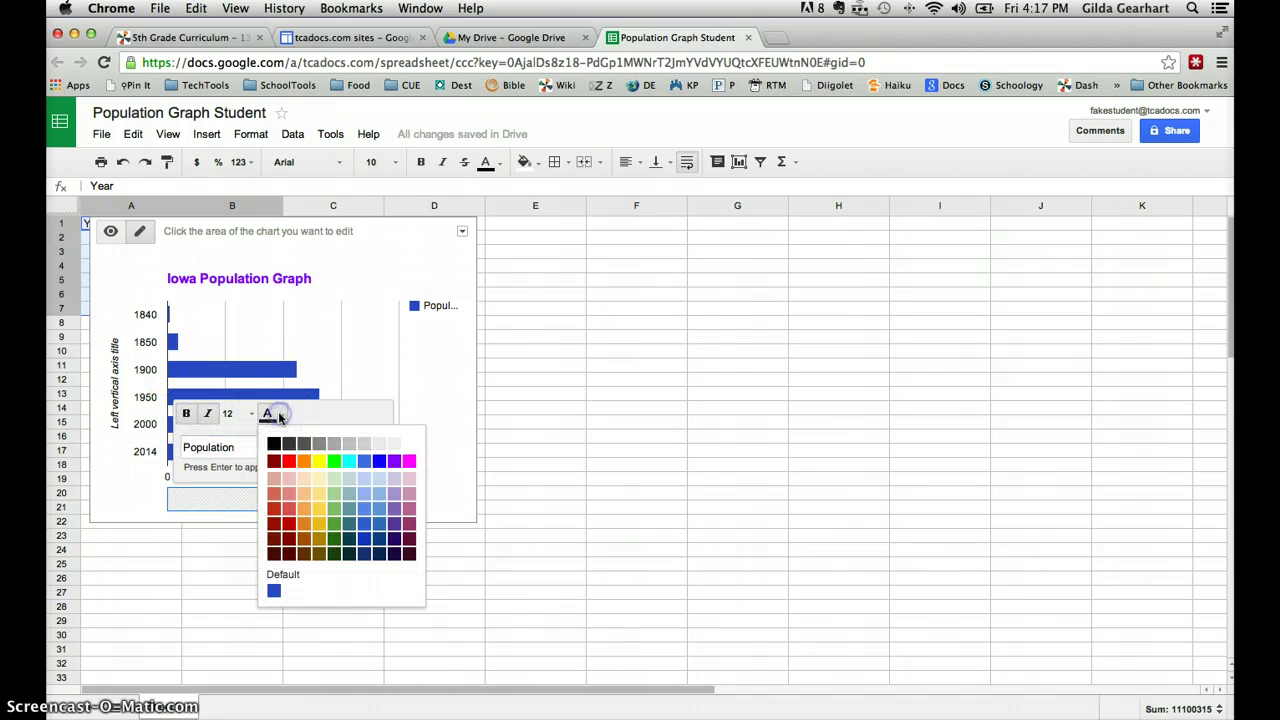
{"action": "left_click", "coordinate": [333, 529]}
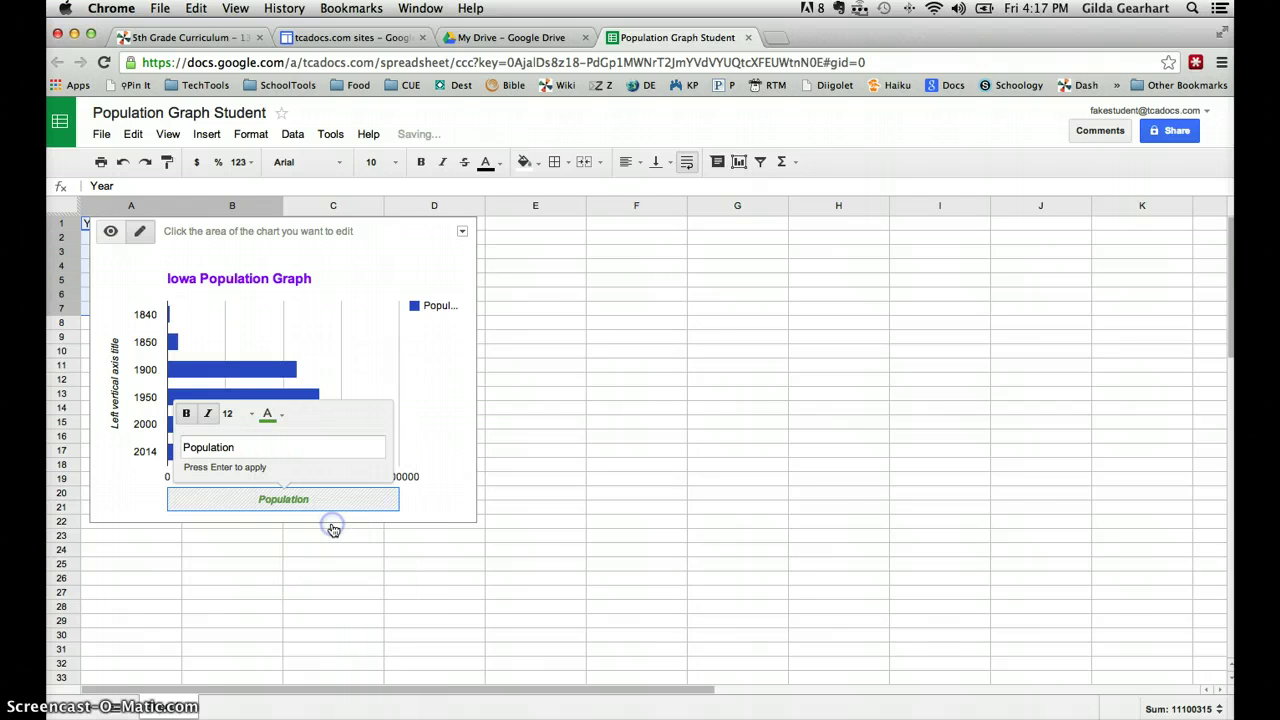
{"action": "left_click", "coordinate": [456, 468]}
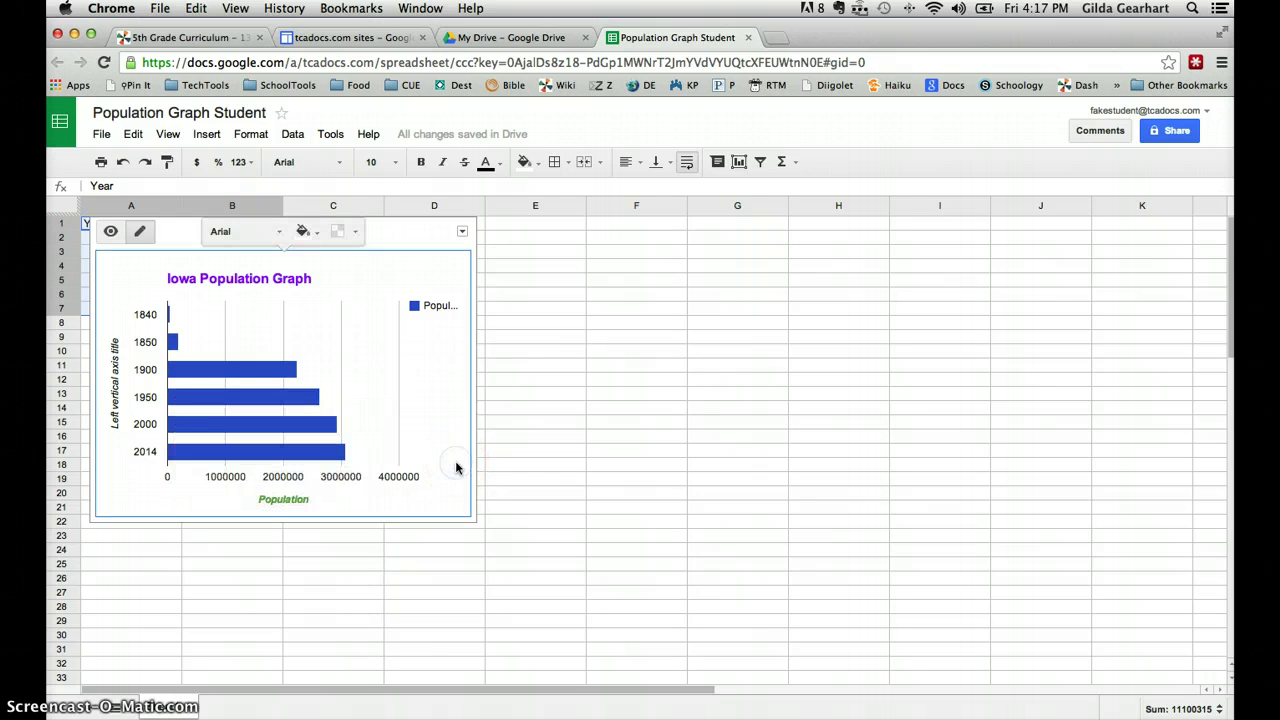
{"action": "left_click_drag", "start_coordinate": [456, 468], "coordinate": [102, 477]}
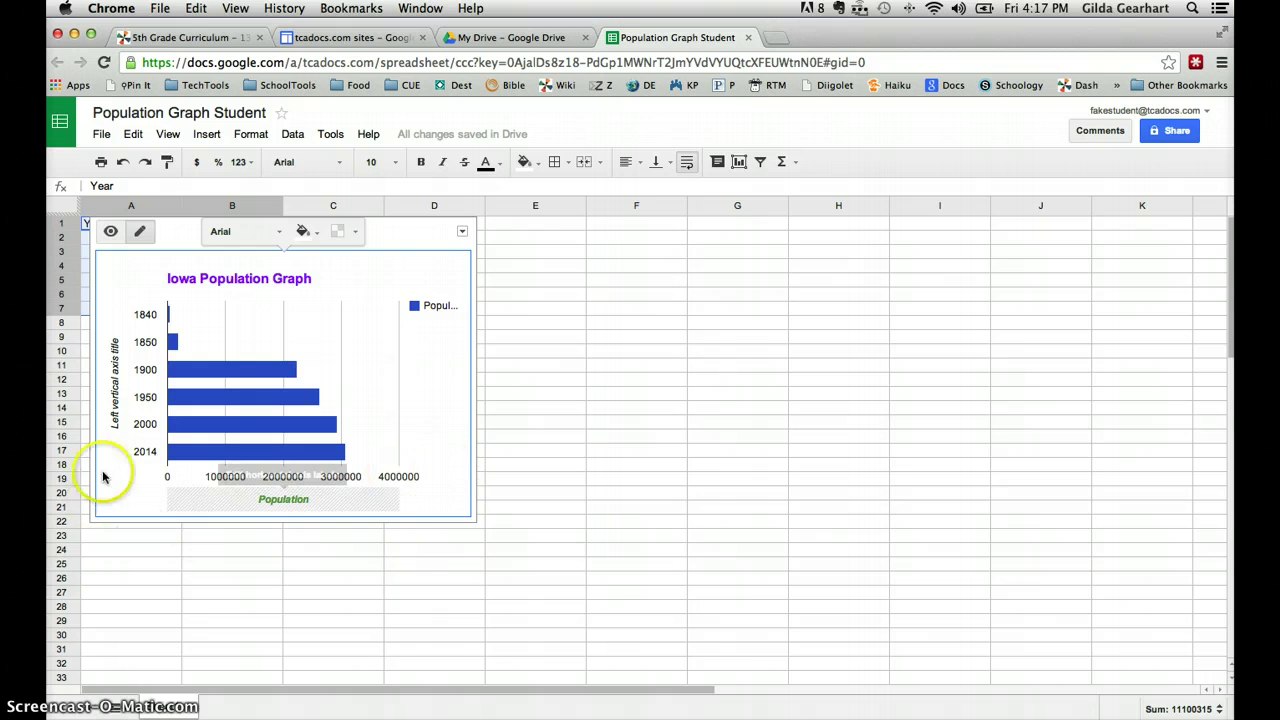
Set the chart's left vertical axis title to Year and format it as bold green text.
{"action": "left_click", "coordinate": [115, 388]}
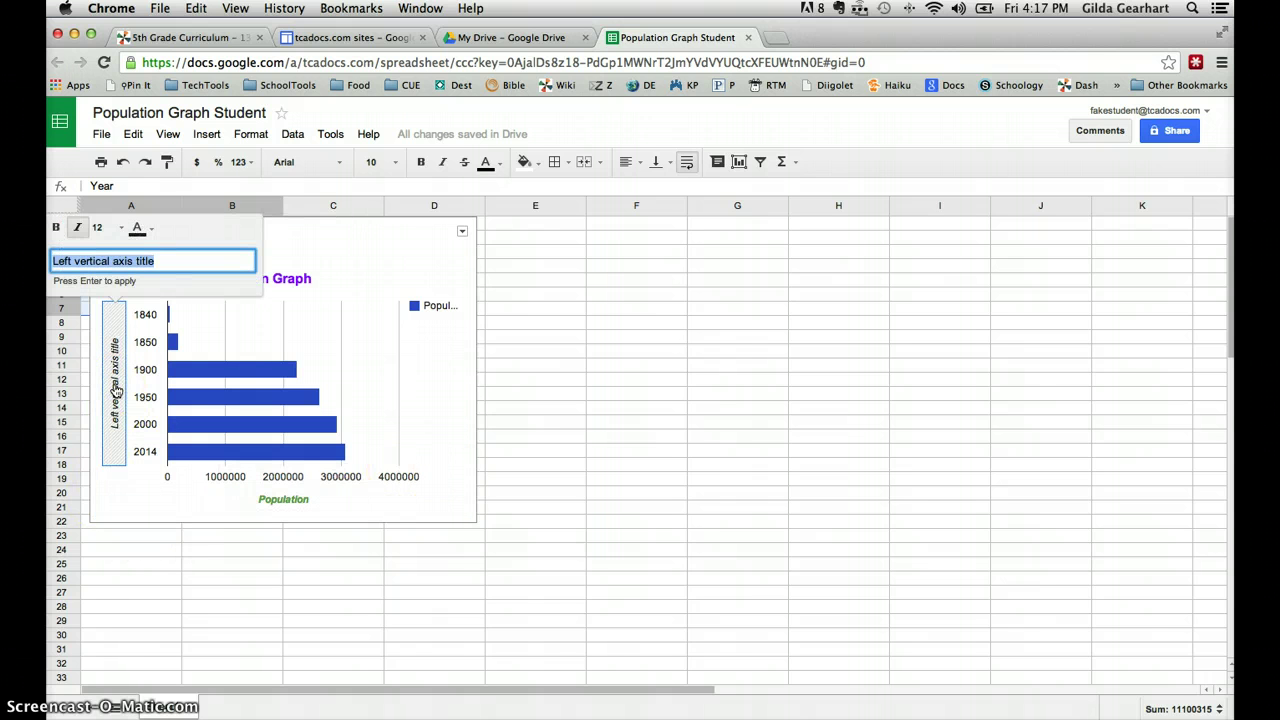
{"action": "type", "text": "Years"}
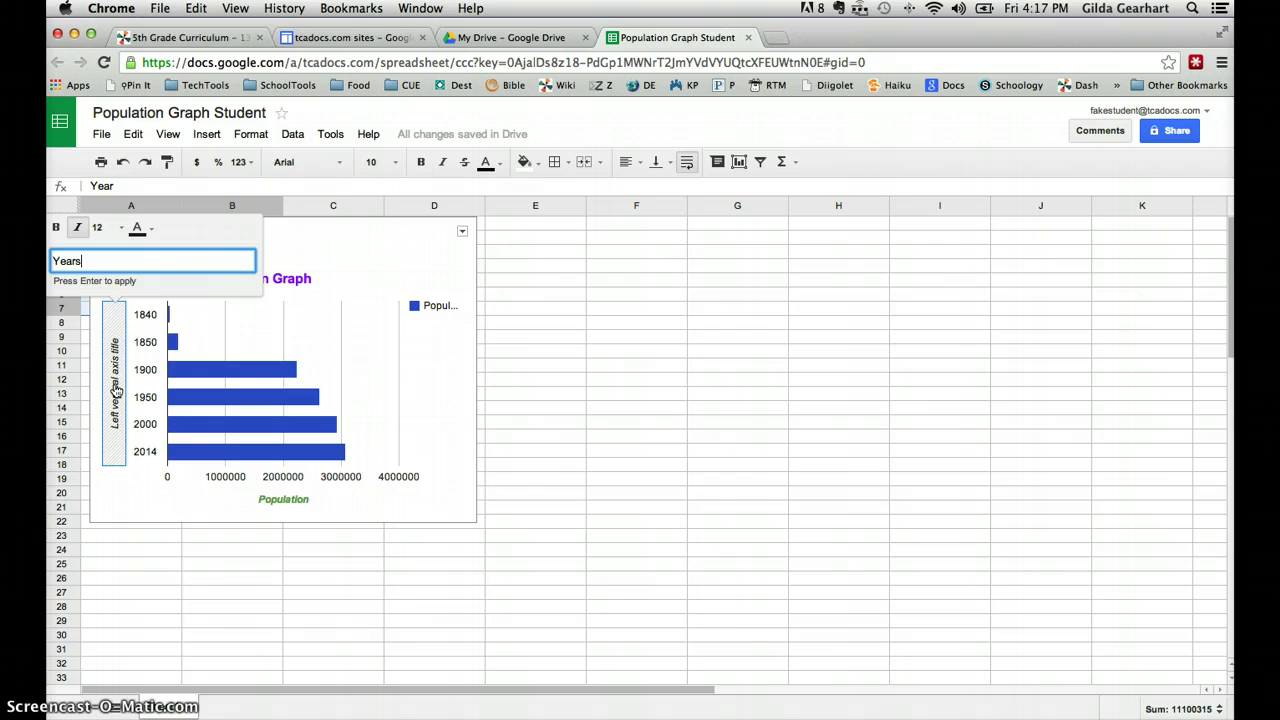
{"action": "key", "text": "BackSpace"}
{"action": "left_click", "coordinate": [110, 405]}
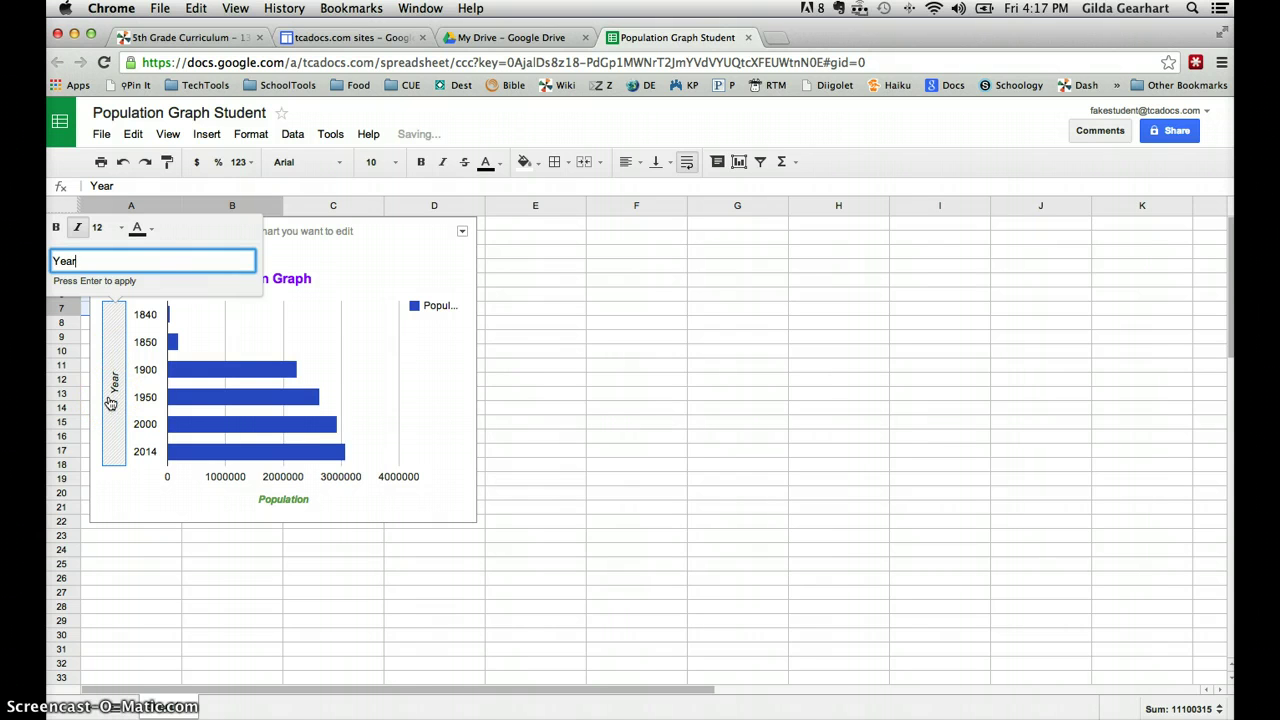
{"action": "left_click", "coordinate": [142, 230]}
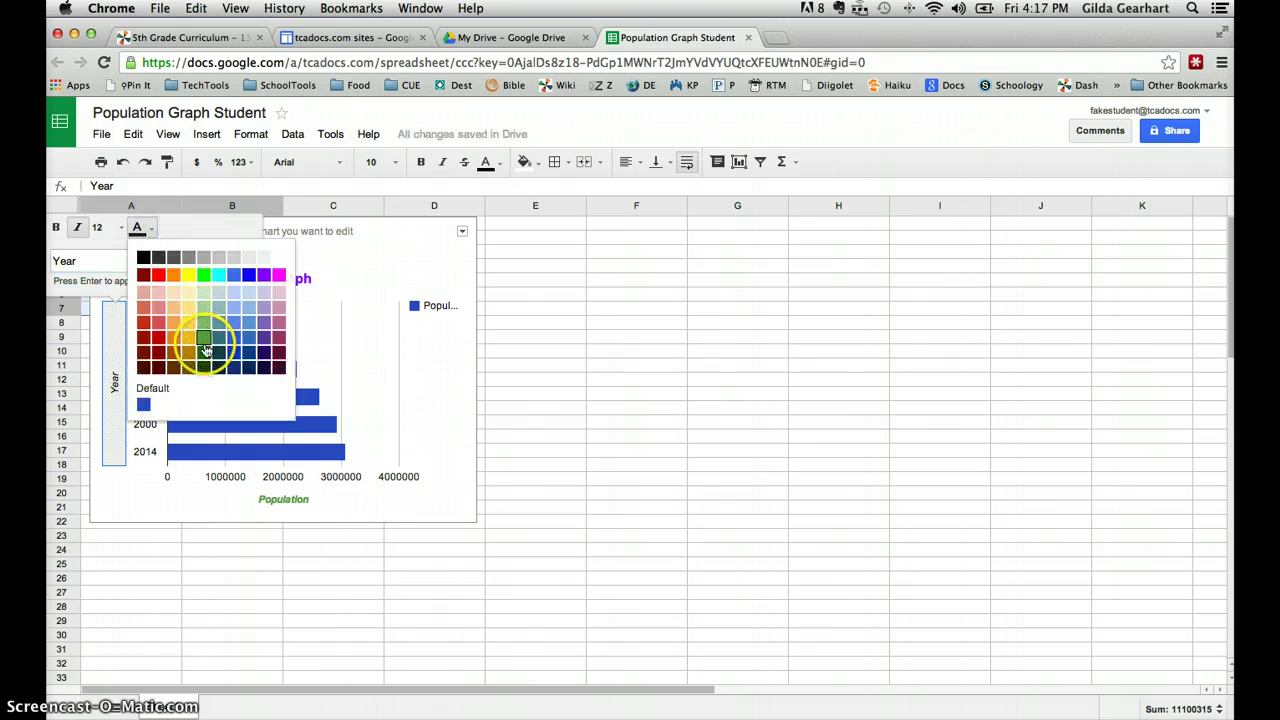
{"action": "left_click", "coordinate": [204, 342]}
{"action": "left_click", "coordinate": [57, 228]}
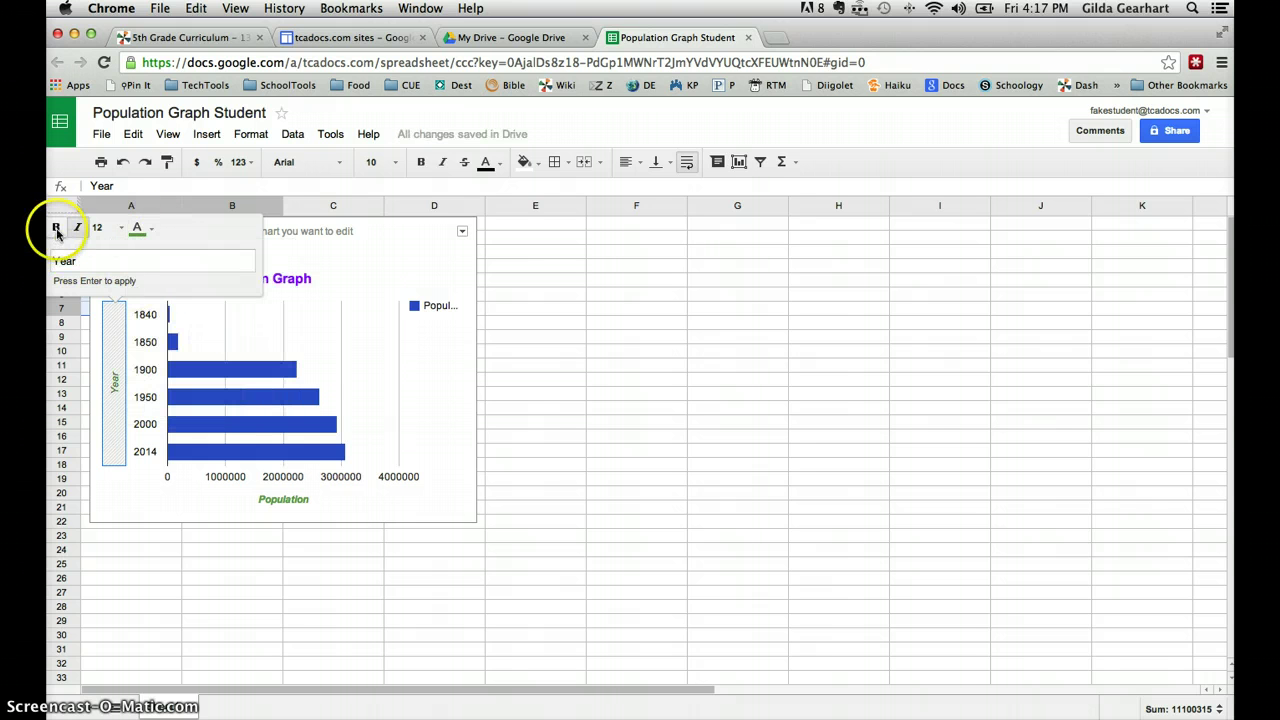
{"action": "left_click", "coordinate": [427, 424]}
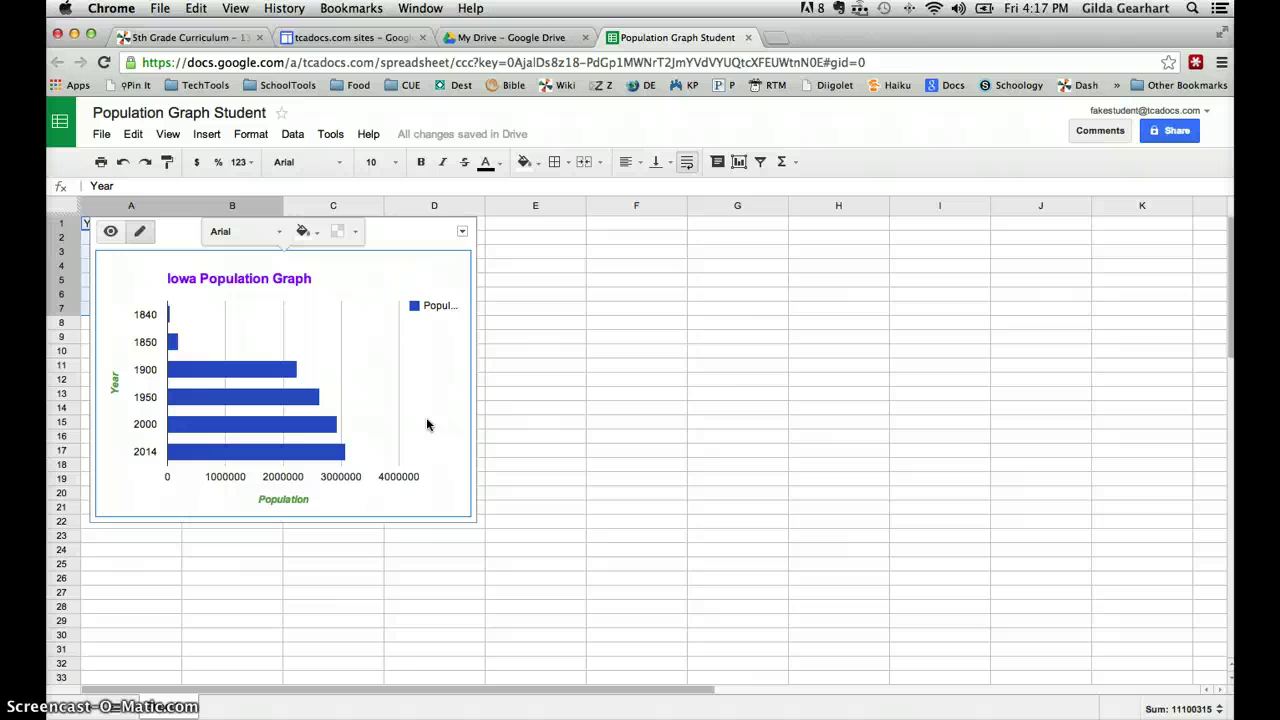
Set the chart's gridline count to 8 and color the gridlines purple.
{"action": "left_click", "coordinate": [304, 334]}
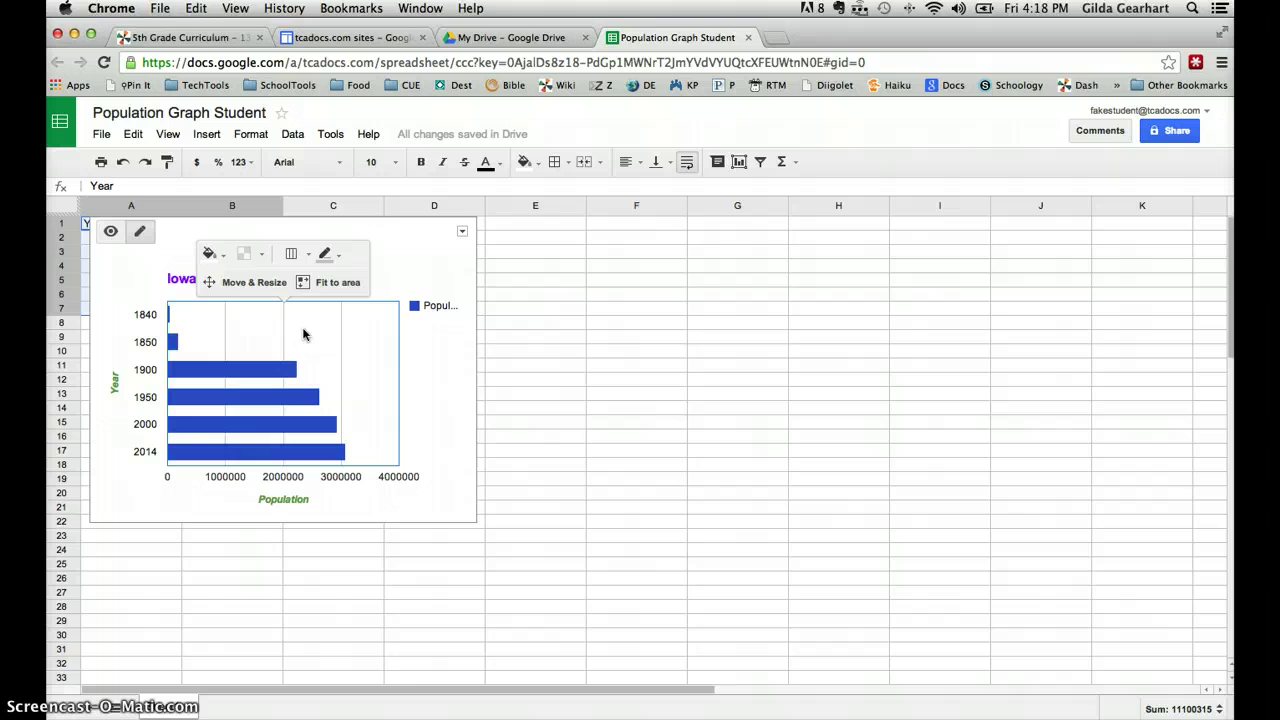
{"action": "left_click", "coordinate": [308, 256]}
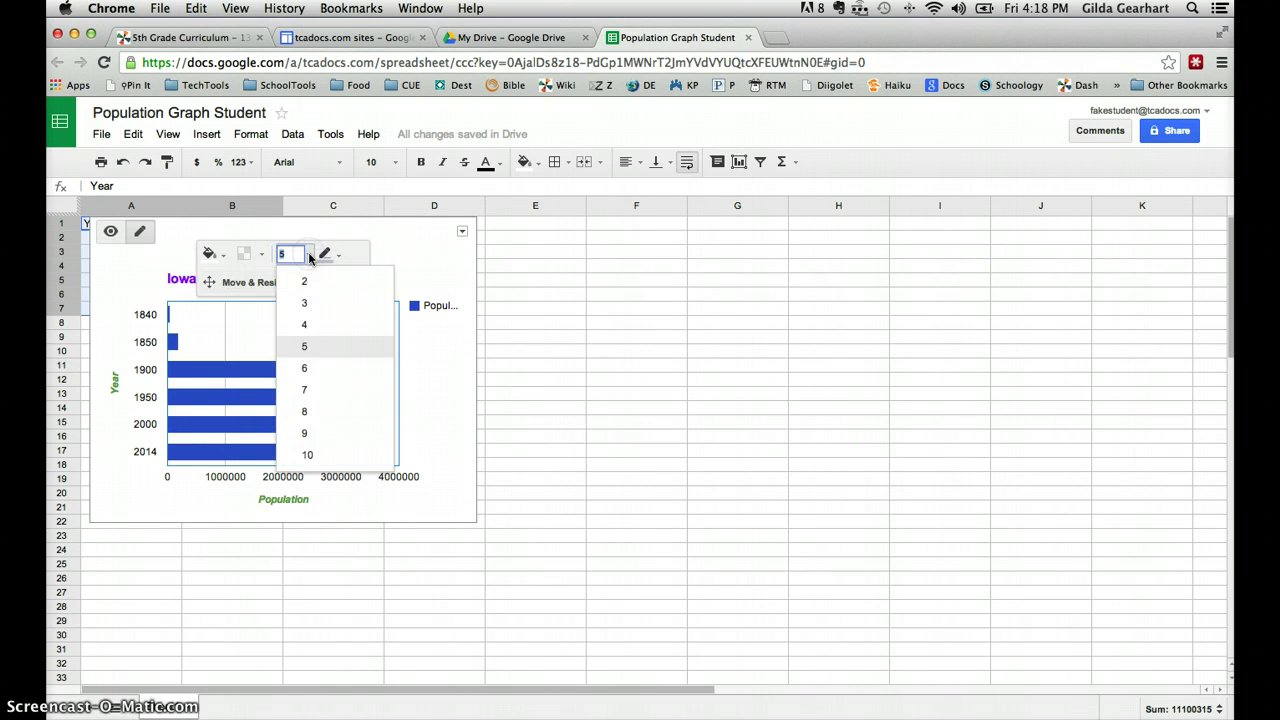
{"action": "left_click", "coordinate": [306, 412]}
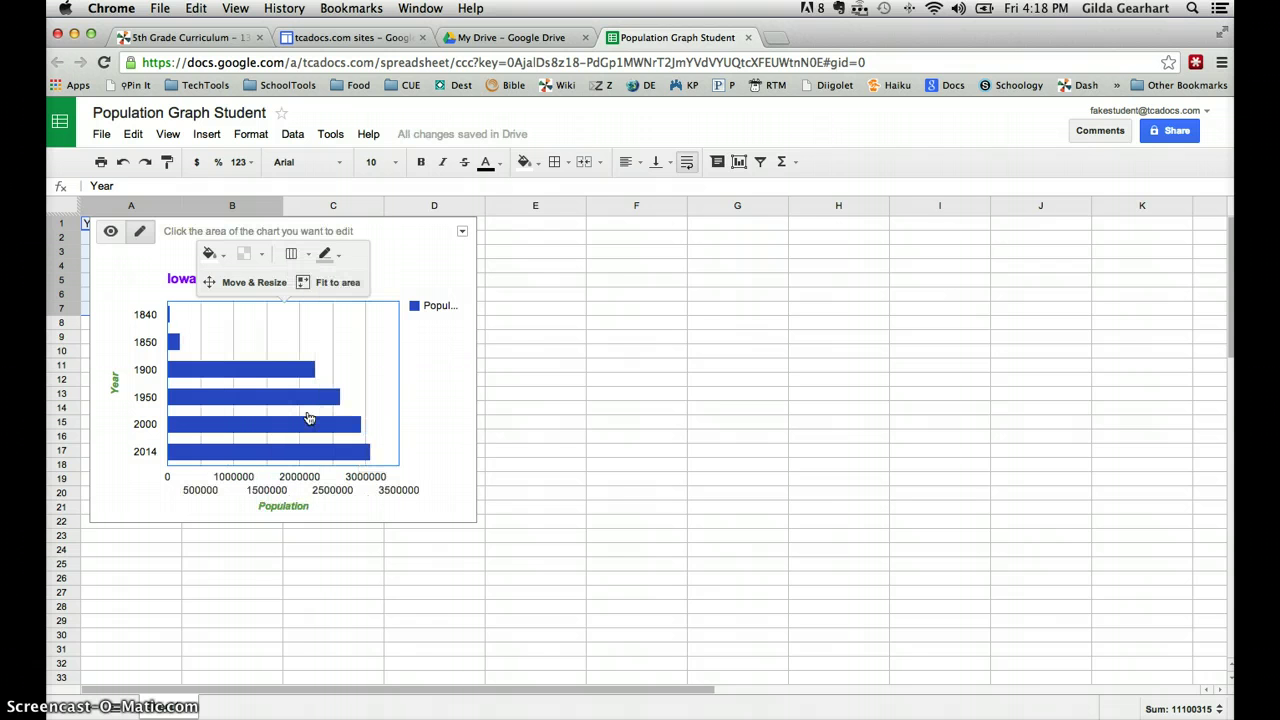
{"action": "left_click", "coordinate": [339, 258]}
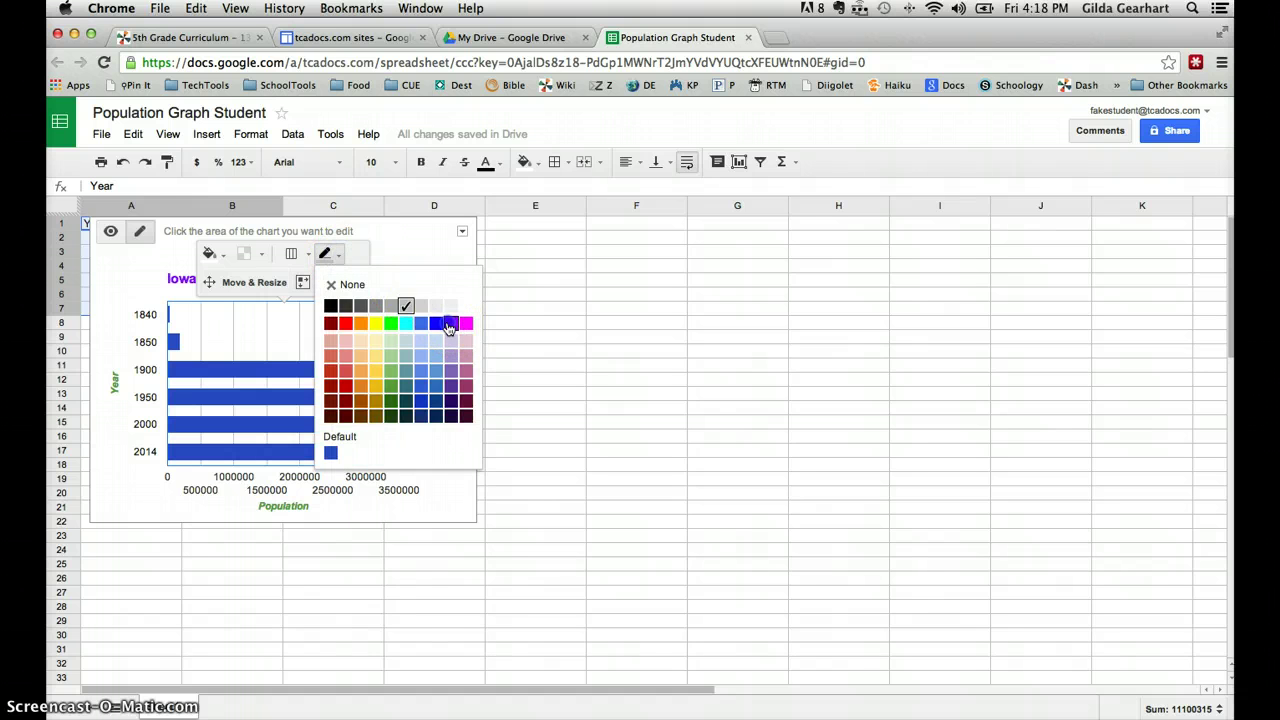
{"action": "left_click", "coordinate": [450, 324]}
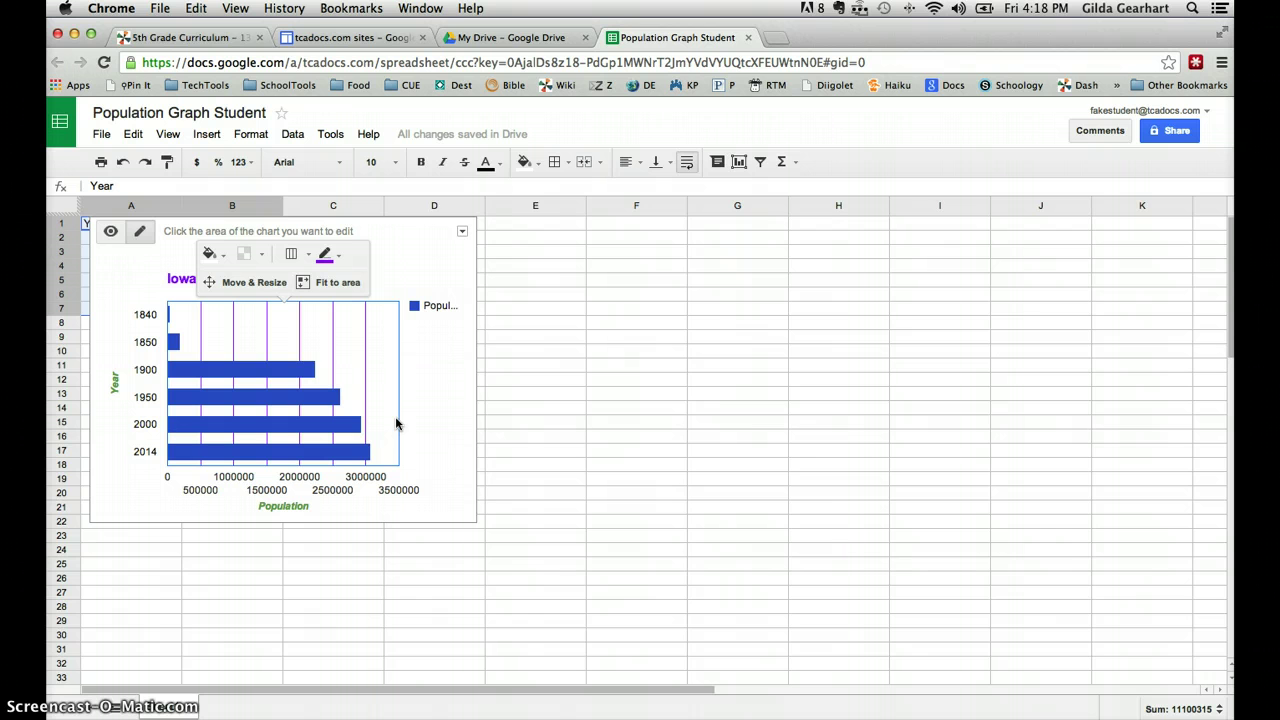
{"action": "left_click", "coordinate": [430, 374]}
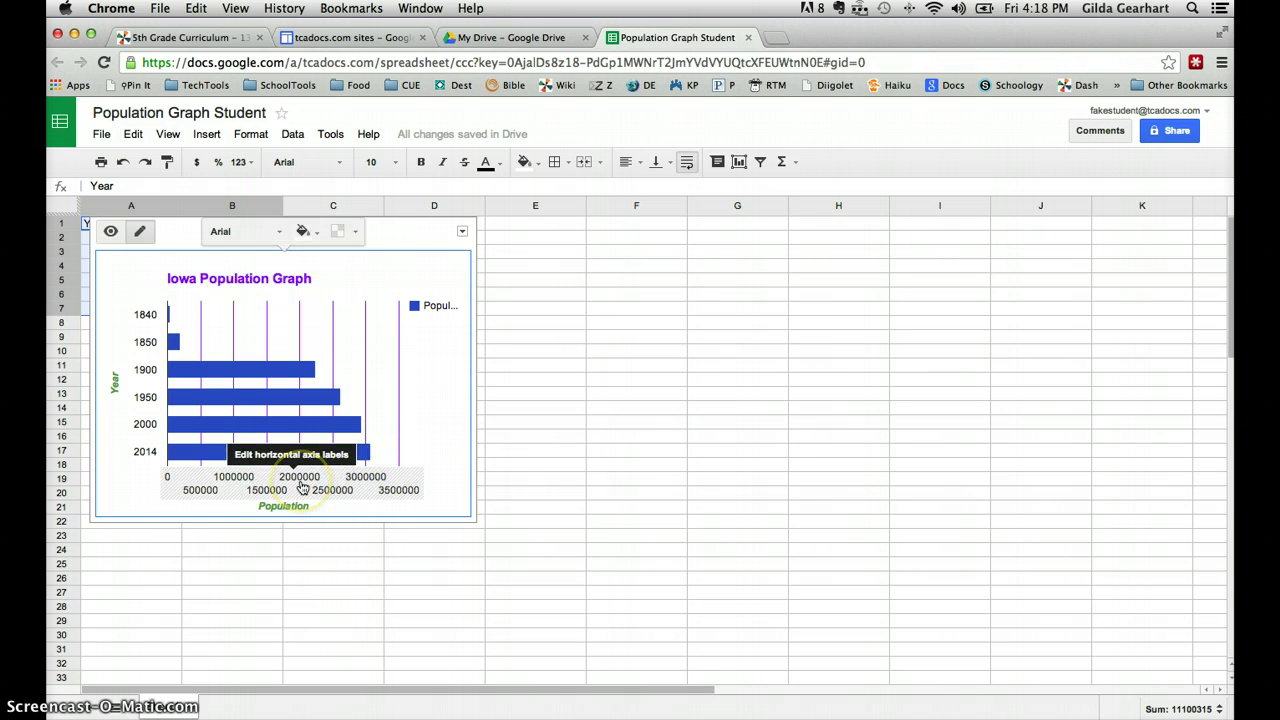
Slant the chart's horizontal axis labels to 30°.
{"action": "left_click", "coordinate": [301, 486]}
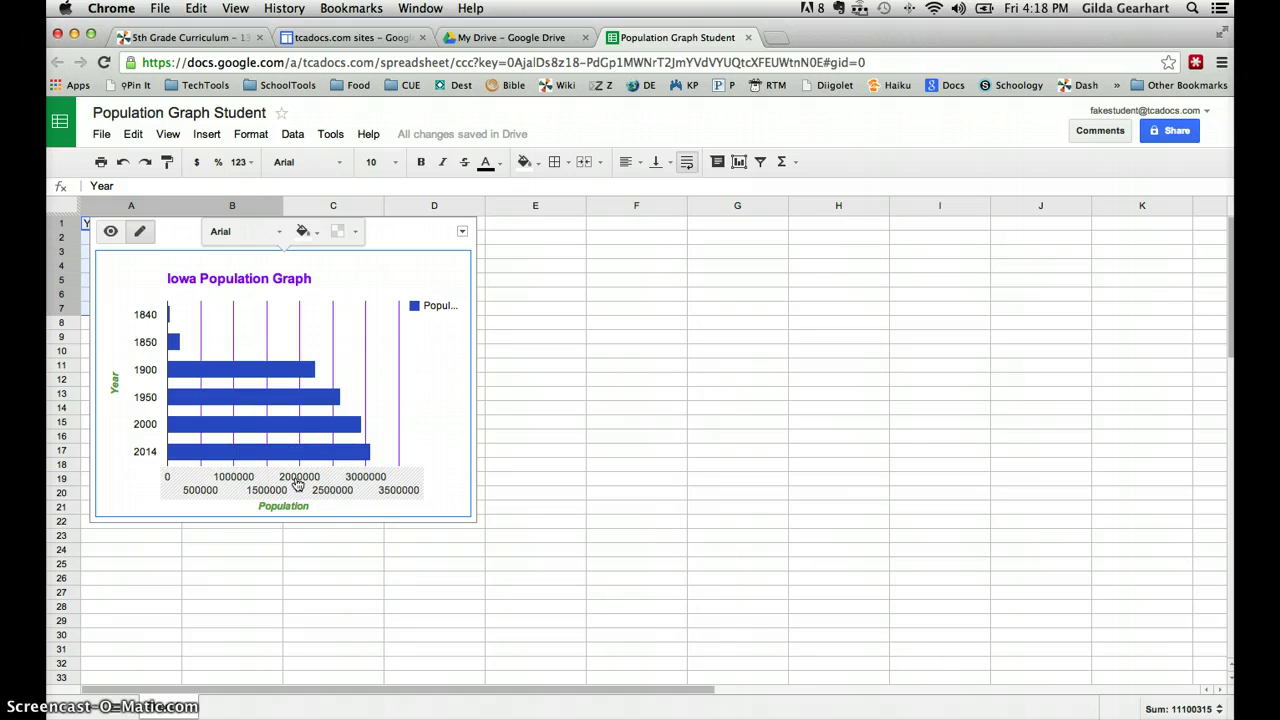
{"action": "left_click", "coordinate": [285, 490]}
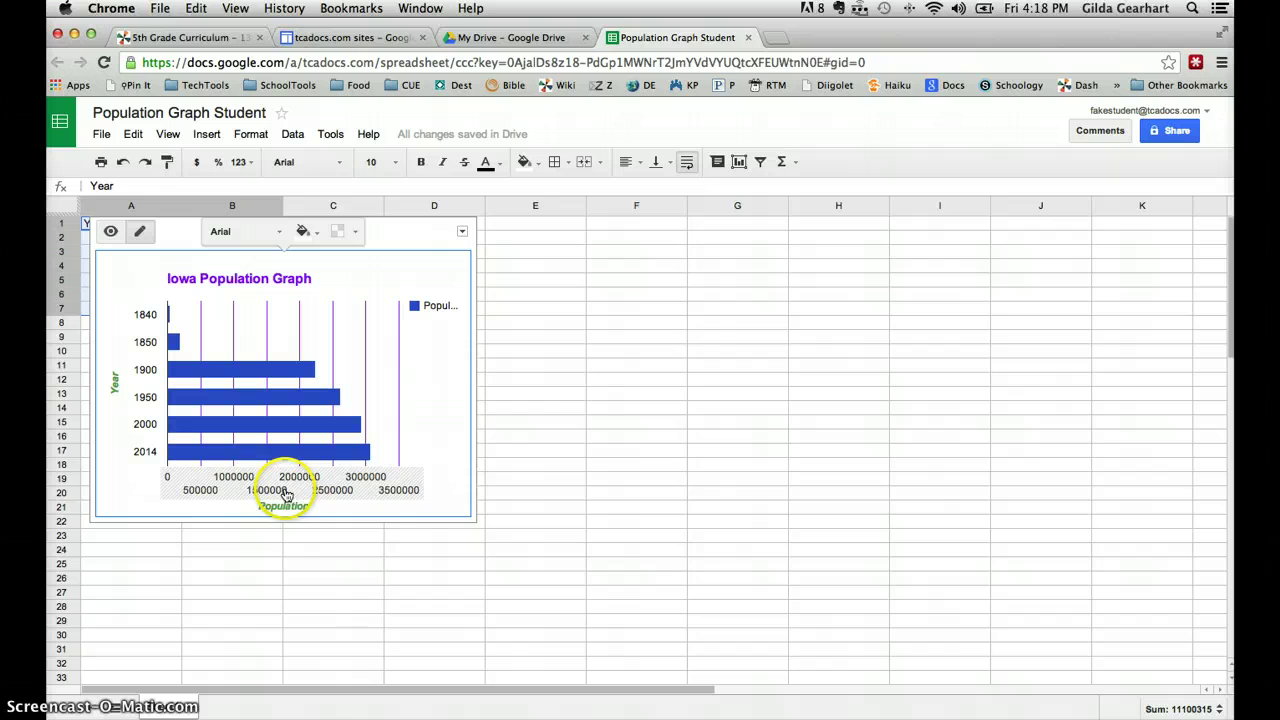
{"action": "left_click", "coordinate": [322, 489]}
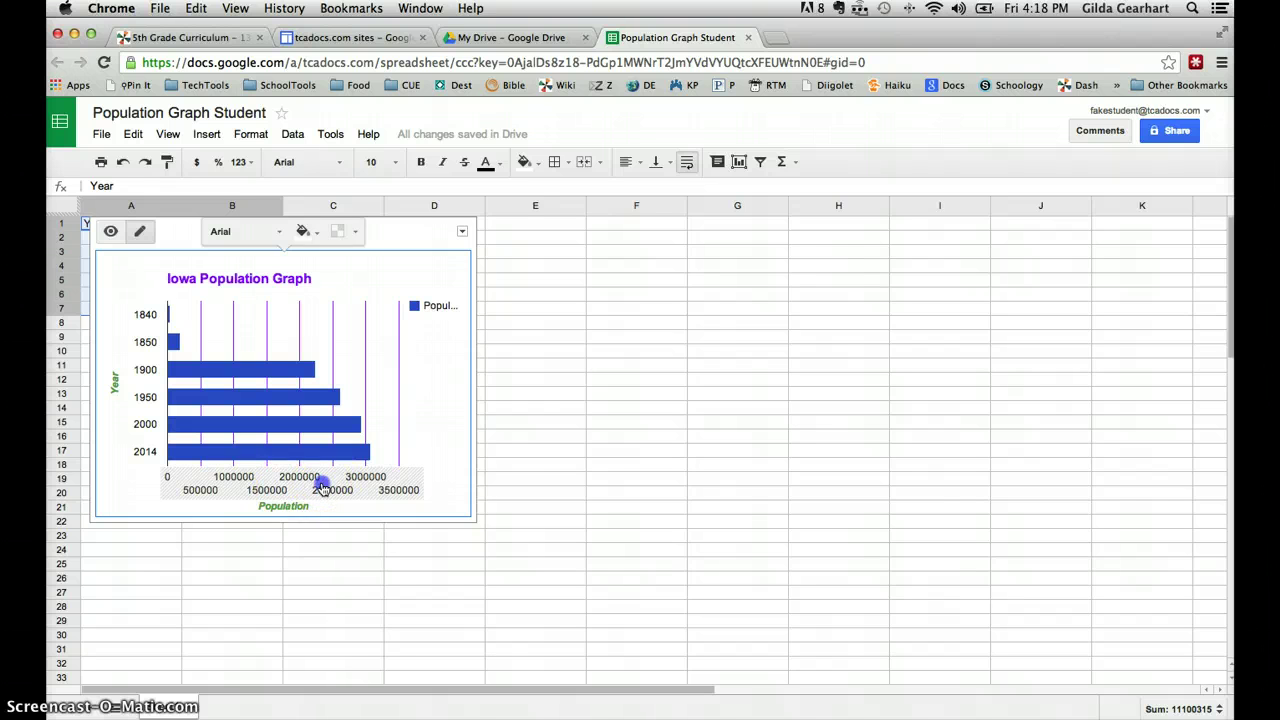
{"action": "left_click", "coordinate": [322, 489]}
{"action": "left_click", "coordinate": [344, 450]}
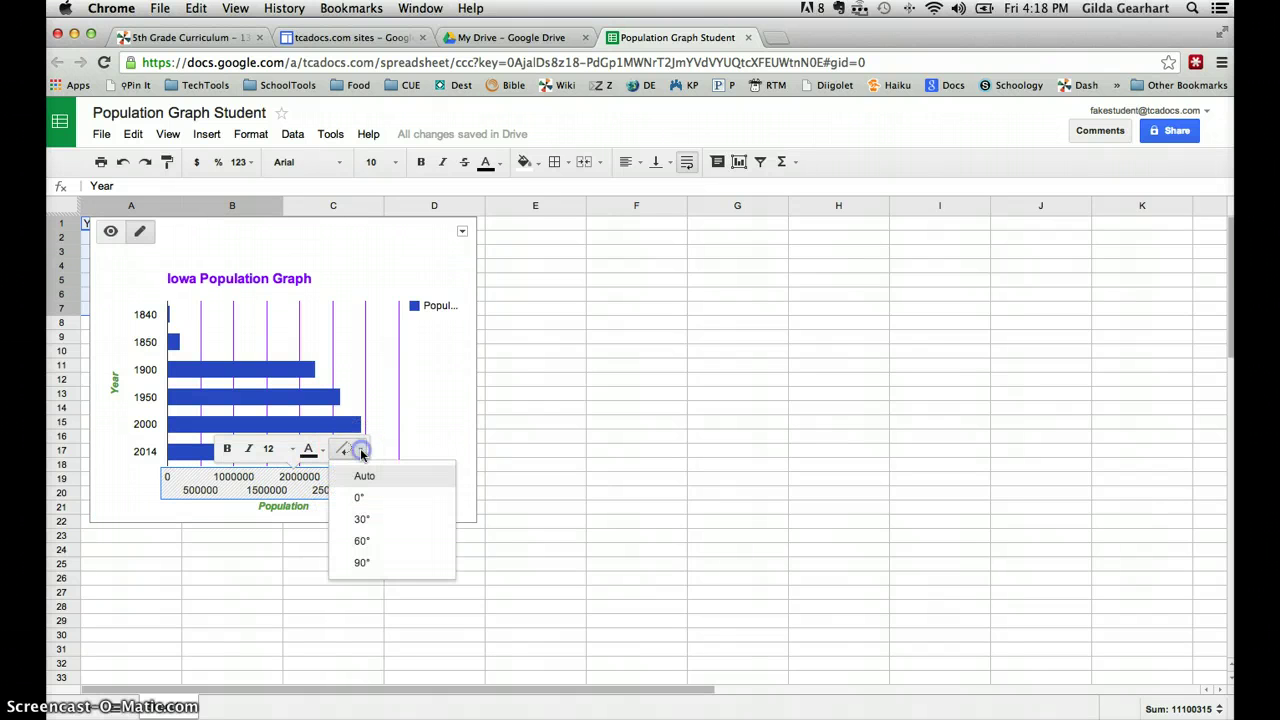
{"action": "left_click", "coordinate": [365, 520]}
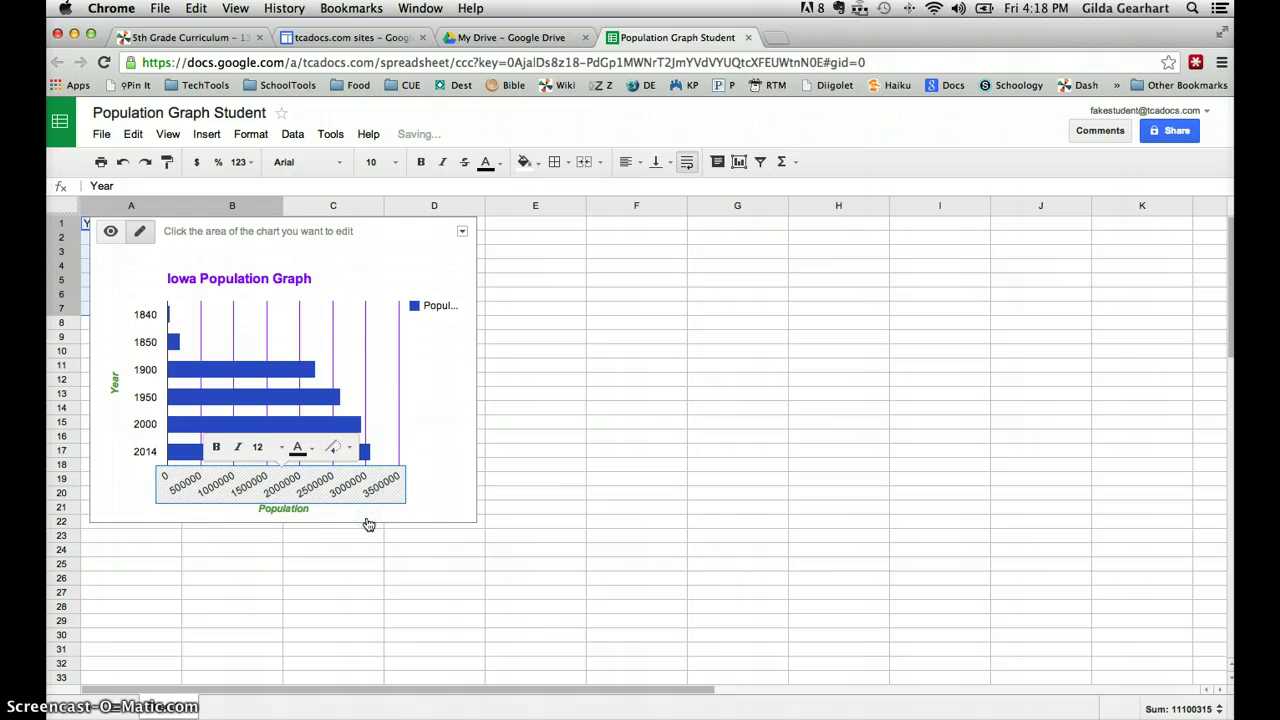
Format the population numbers along the horizontal axis as bold green text.
{"action": "left_click", "coordinate": [307, 450]}
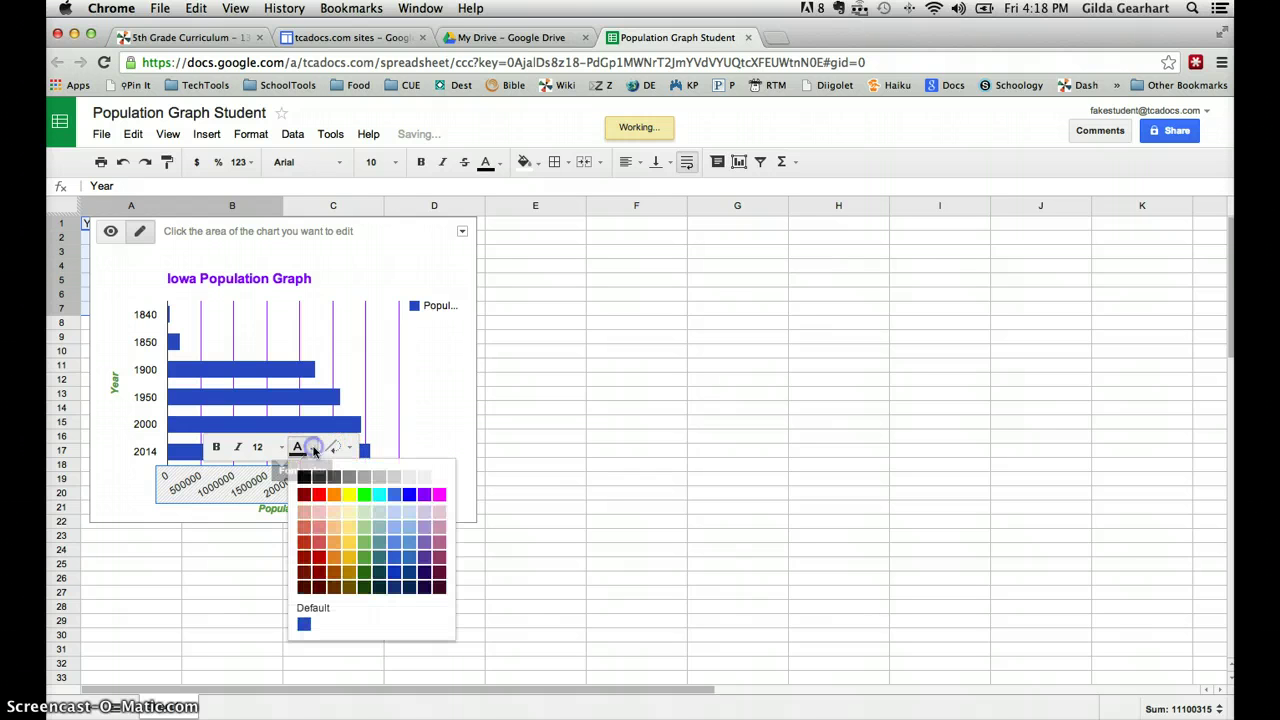
{"action": "left_click", "coordinate": [366, 567]}
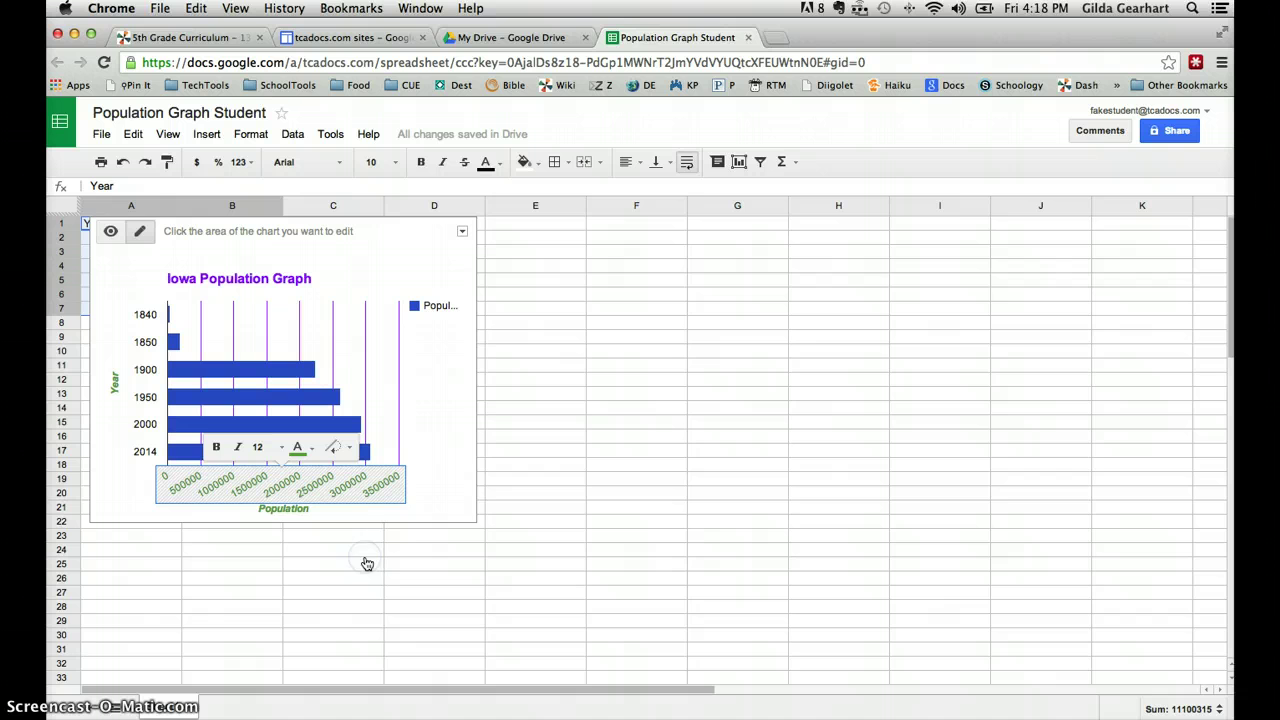
{"action": "left_click", "coordinate": [217, 450]}
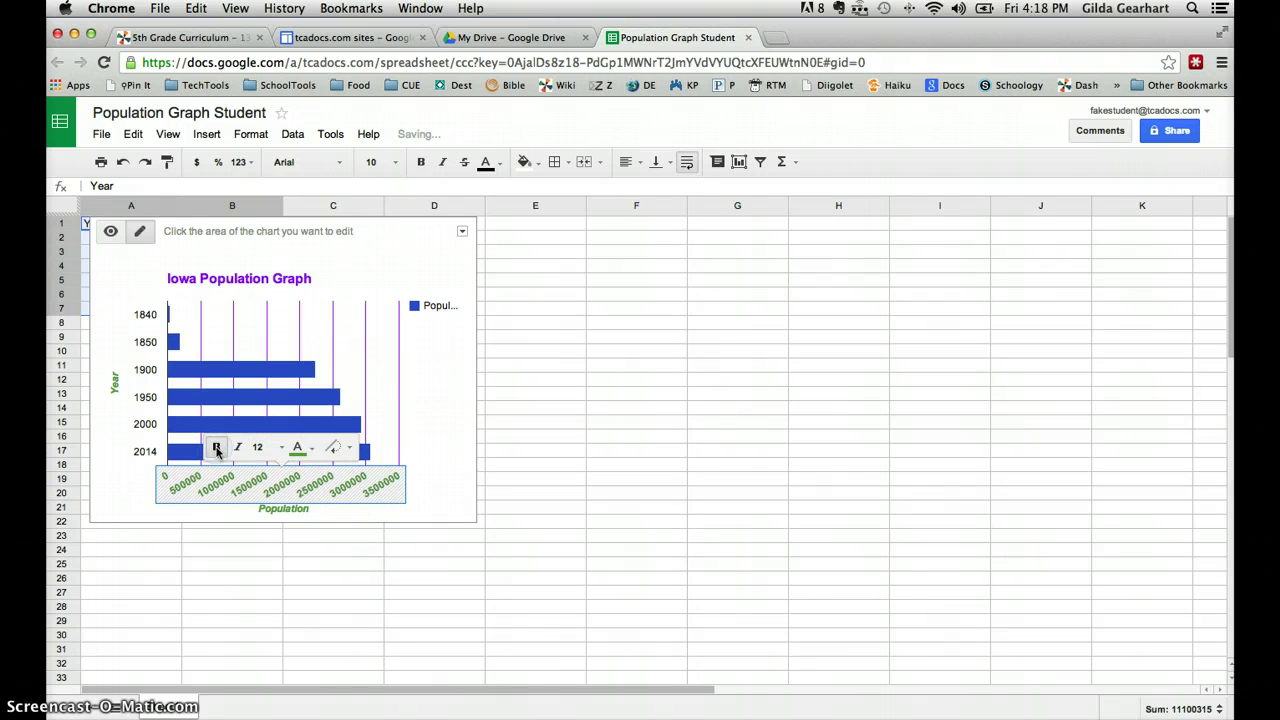
{"action": "left_click", "coordinate": [136, 490]}
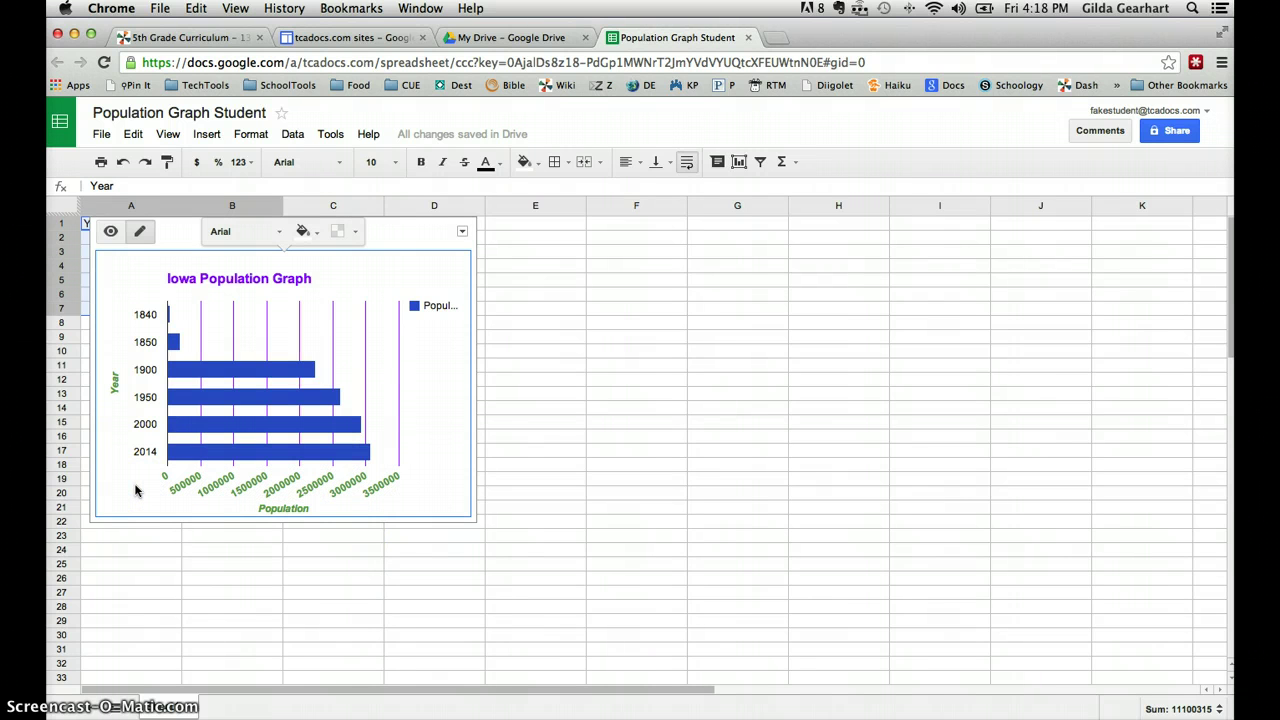
Format the year labels along the chart's vertical axis as bold green text.
{"action": "left_click", "coordinate": [145, 428]}
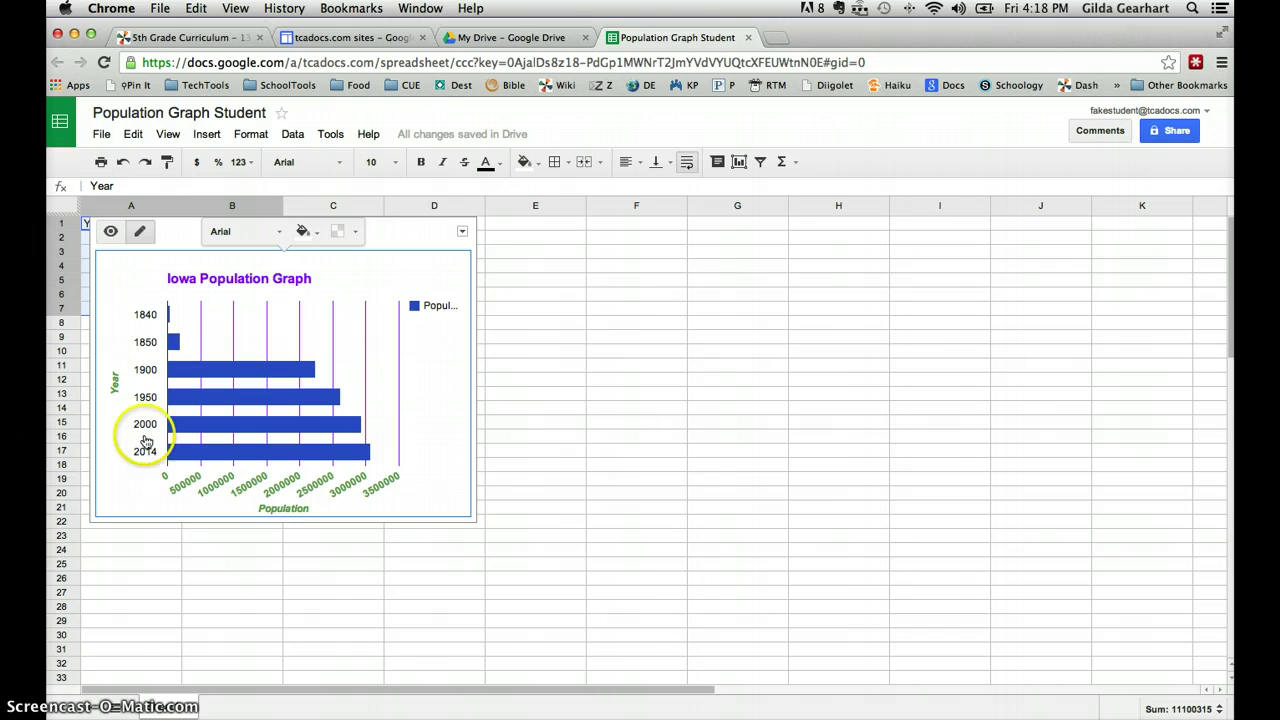
{"action": "left_click", "coordinate": [145, 428]}
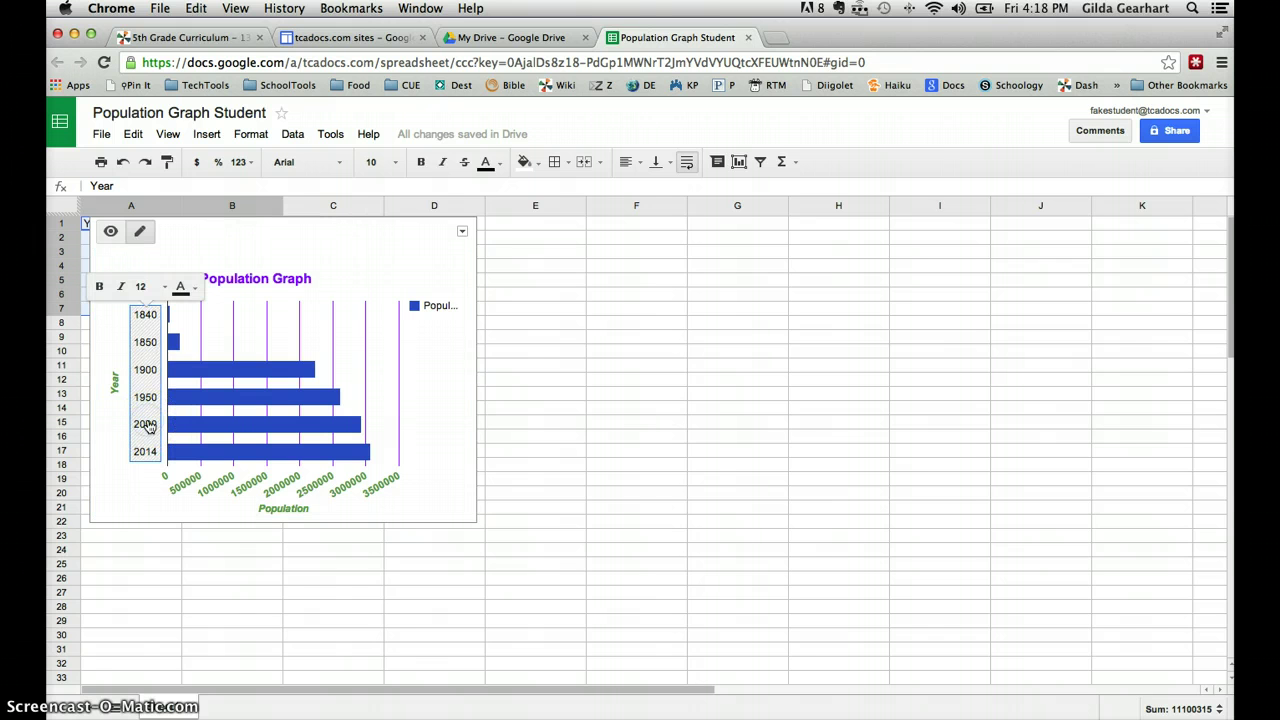
{"action": "left_click", "coordinate": [181, 288]}
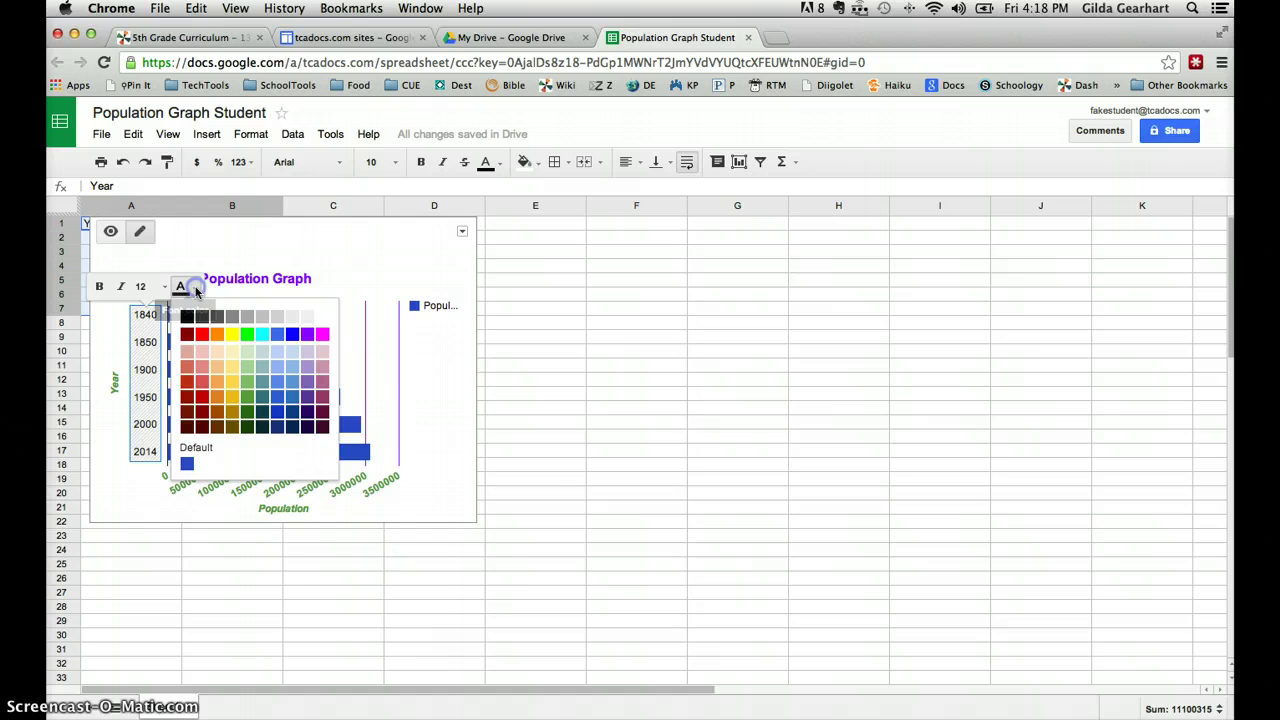
{"action": "left_click", "coordinate": [253, 399]}
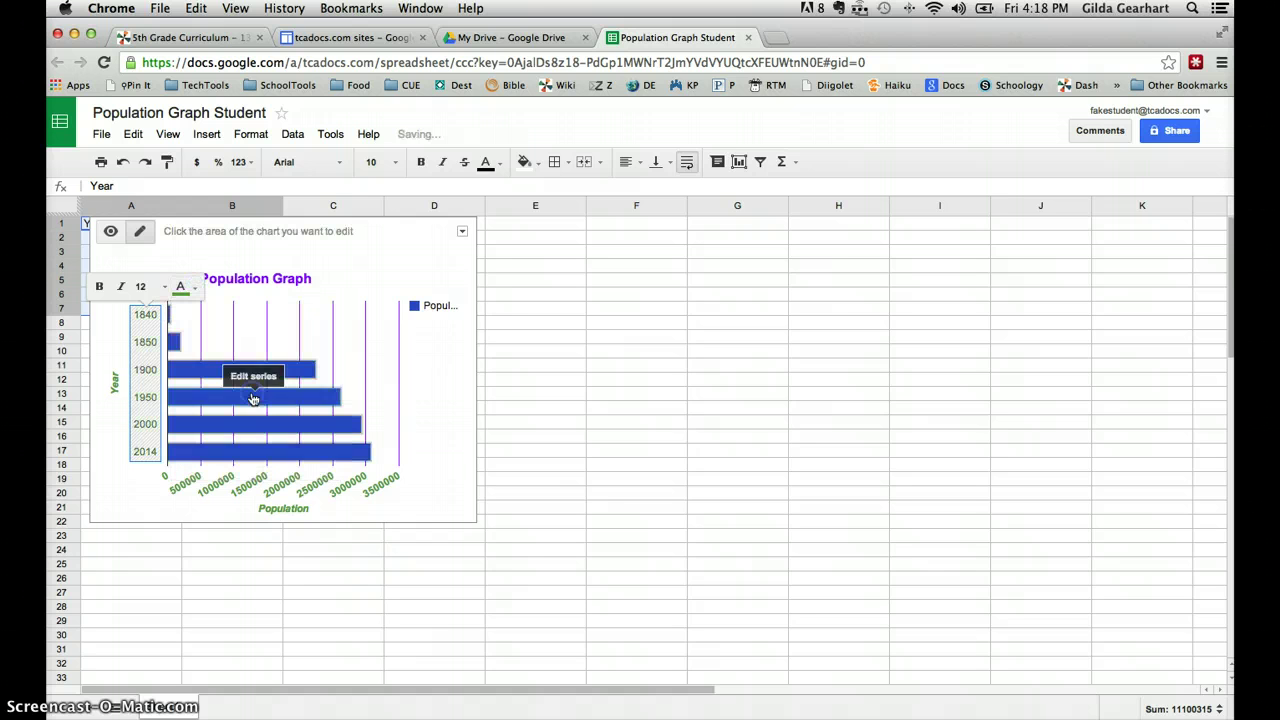
{"action": "left_click", "coordinate": [150, 327]}
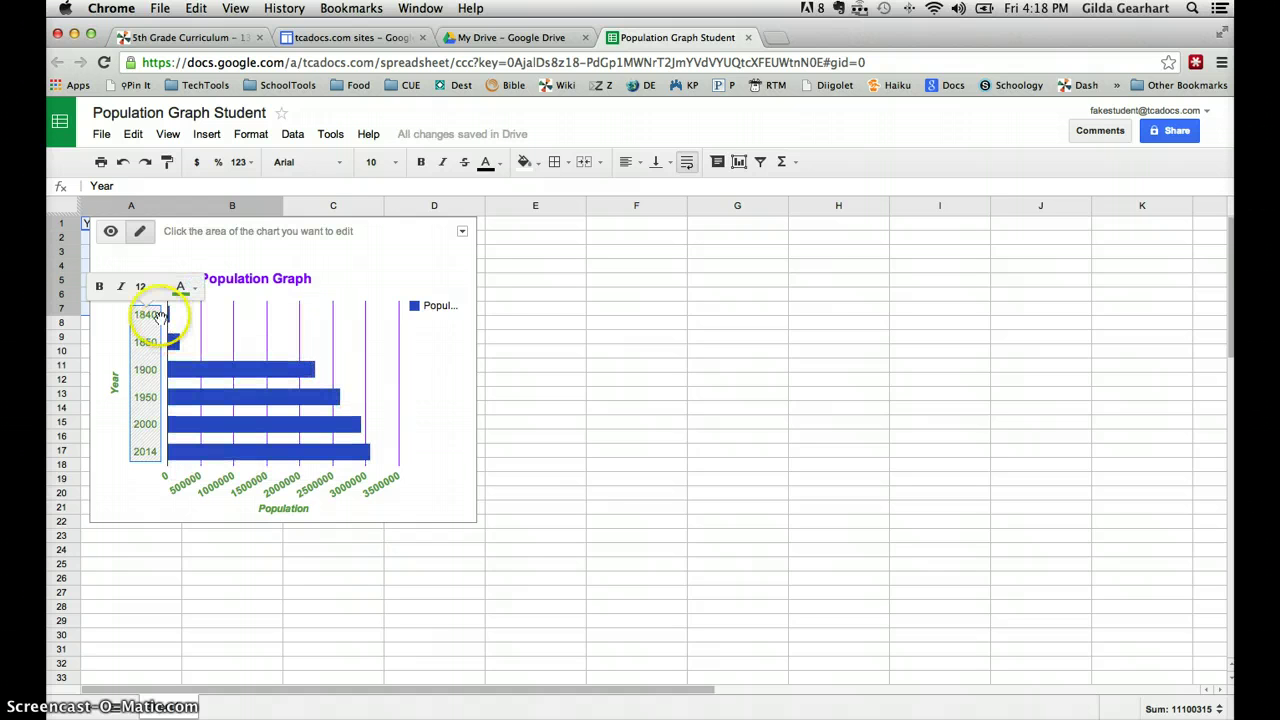
{"action": "left_click", "coordinate": [99, 286]}
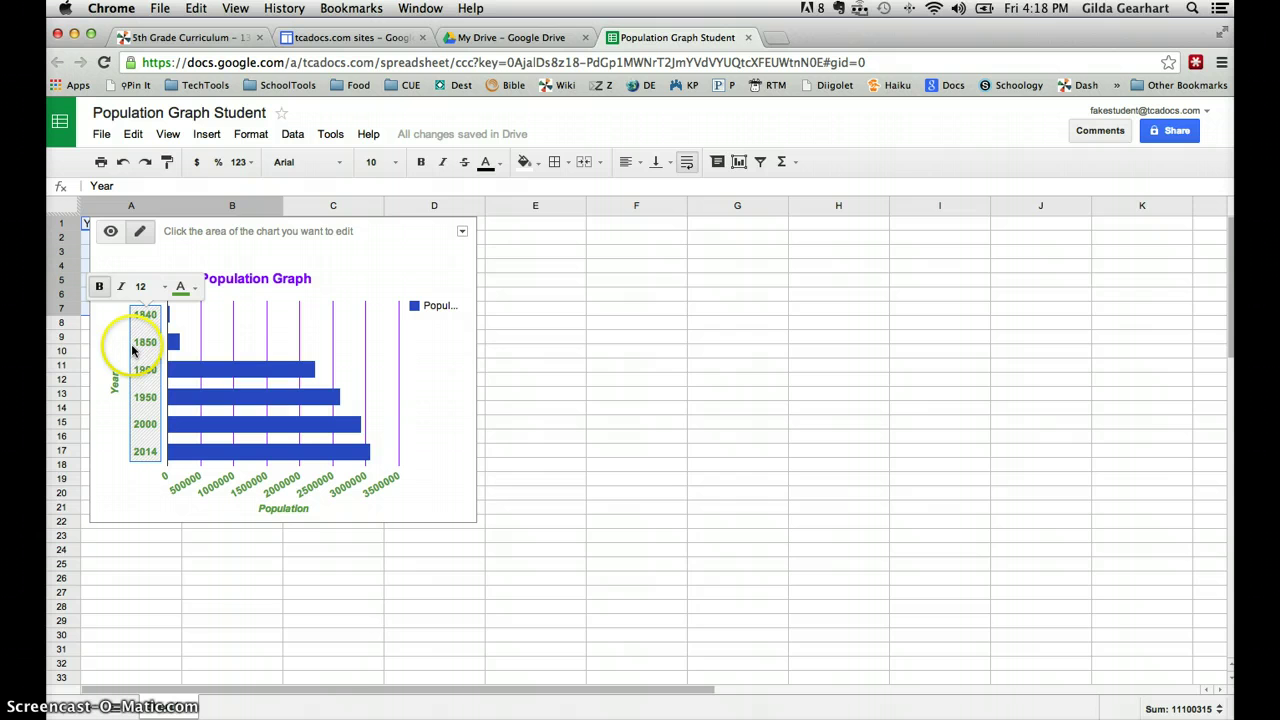
{"action": "left_click", "coordinate": [440, 495]}
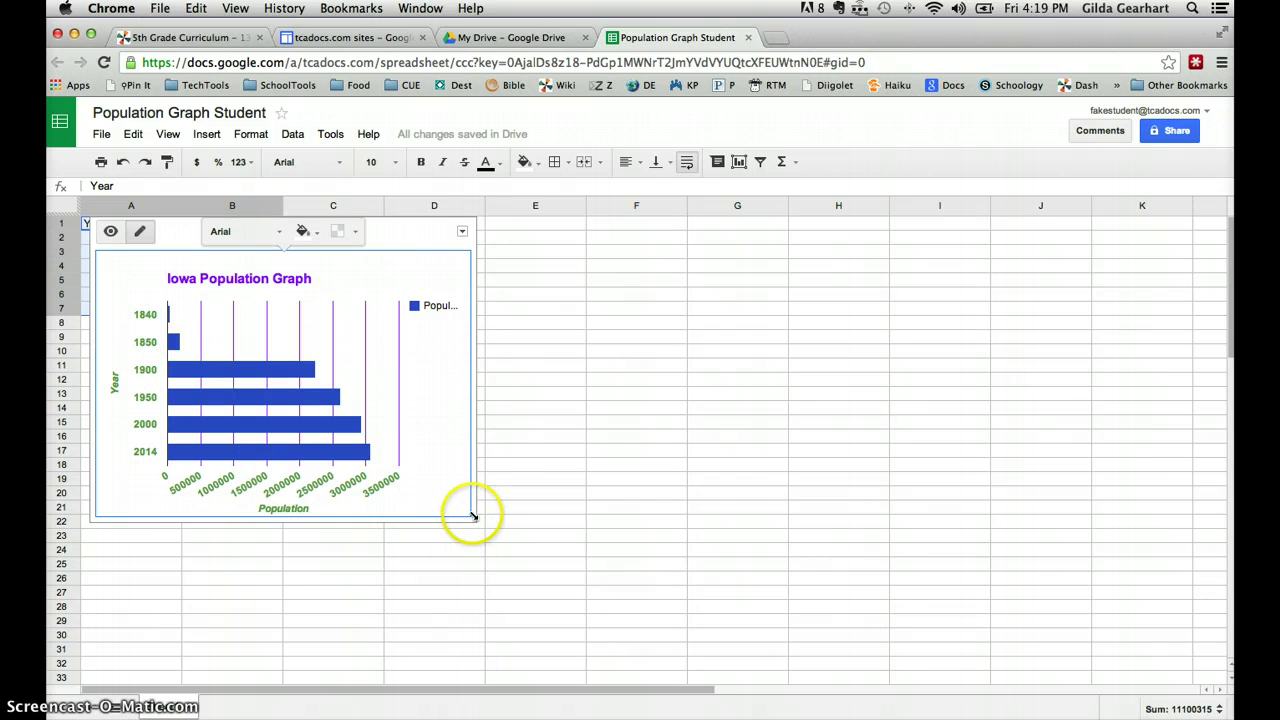
Enlarge the chart so it extends nearly across column E and down to about row 23.
{"action": "left_click_drag", "start_coordinate": [473, 516], "coordinate": [576, 542]}
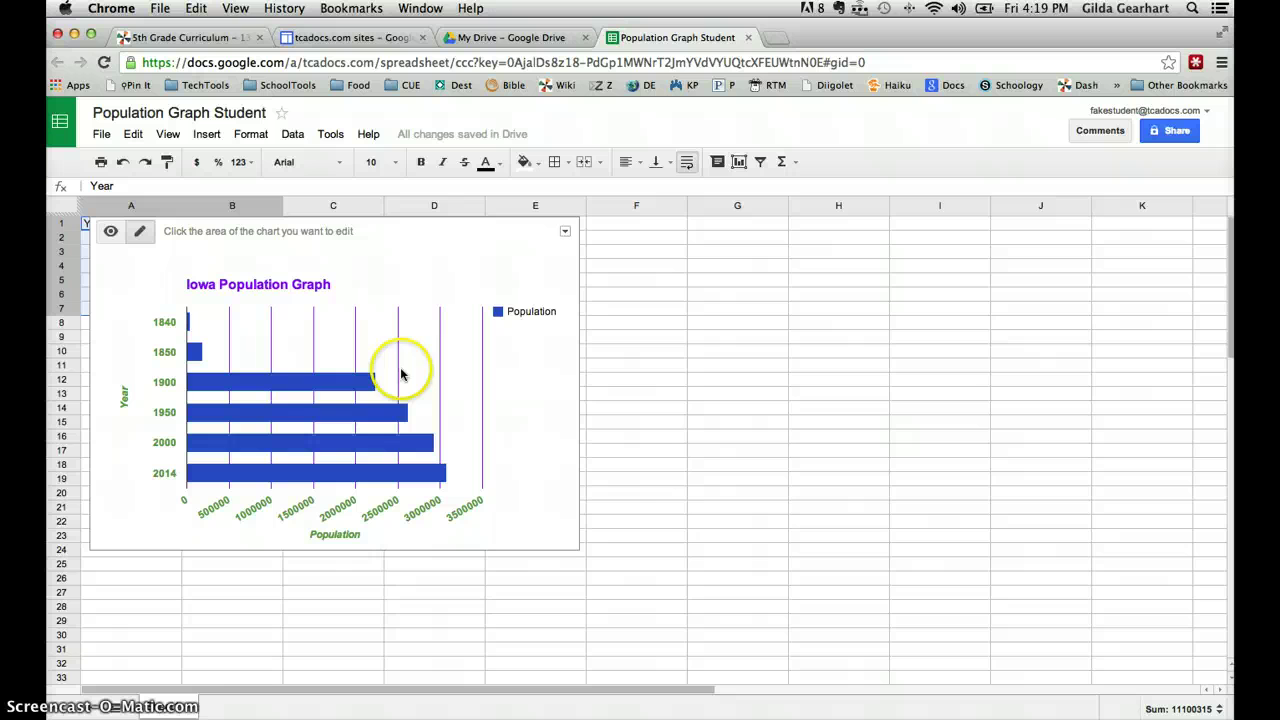
Fill the background of the Iowa Population Graph chart with red.
{"action": "left_click", "coordinate": [348, 254]}
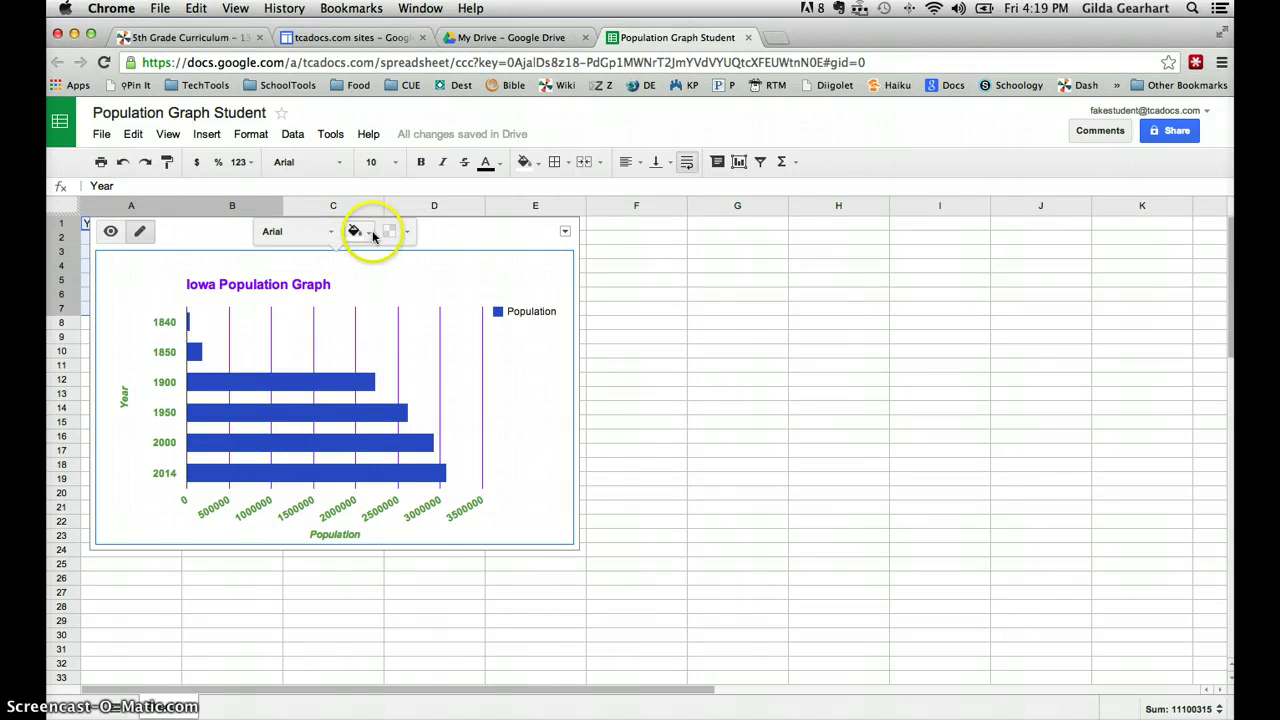
{"action": "left_click", "coordinate": [369, 233]}
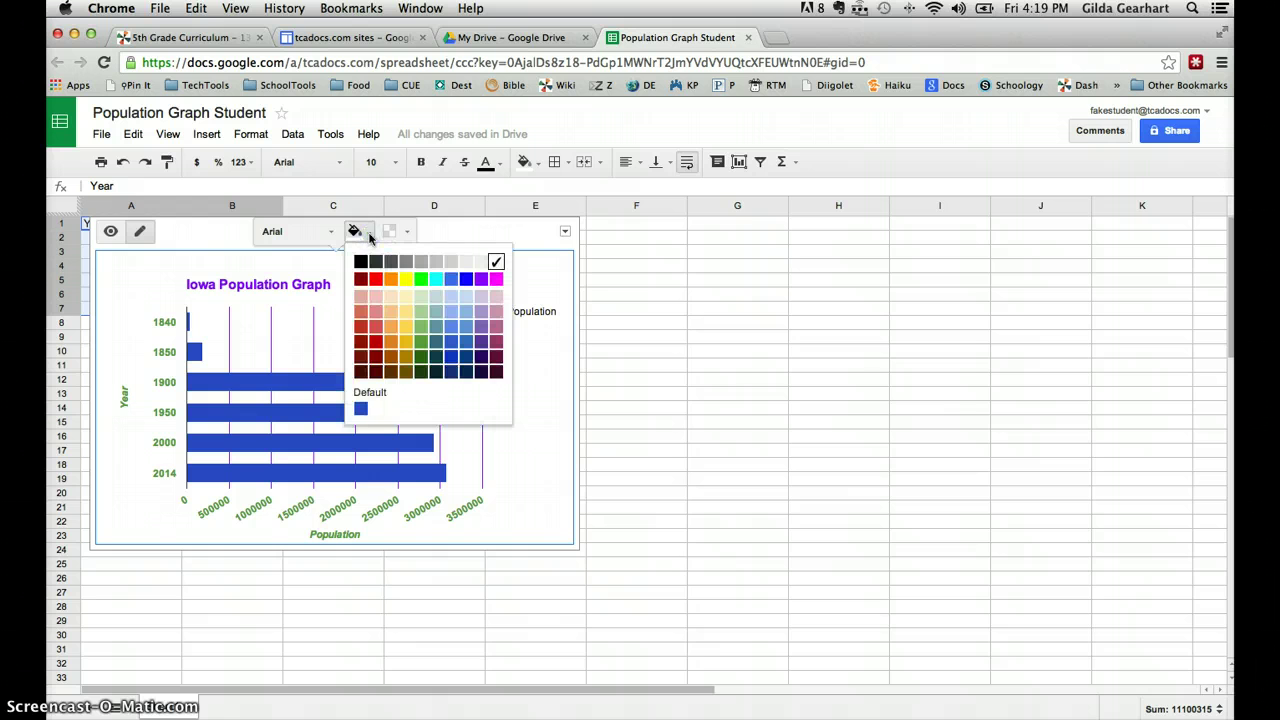
{"action": "left_click", "coordinate": [383, 258]}
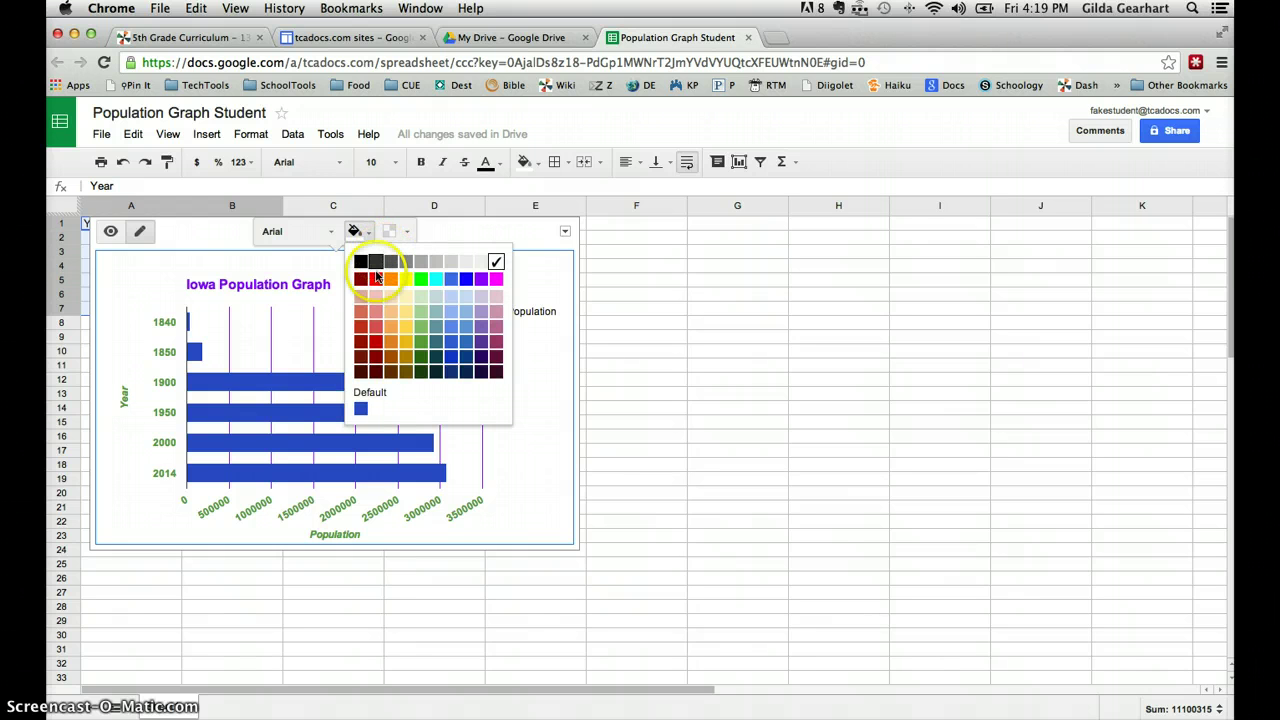
{"action": "left_click", "coordinate": [375, 282]}
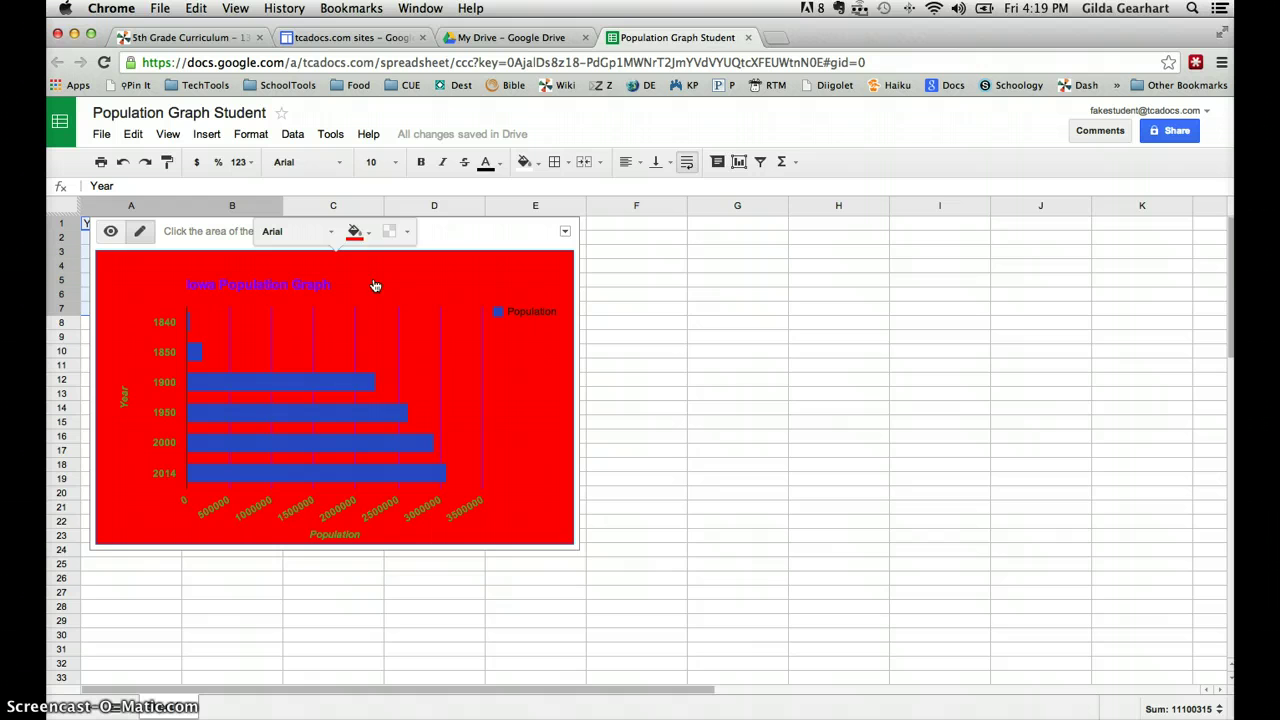
Change the chart's background fill to light yellow.
{"action": "left_click", "coordinate": [500, 418]}
{"action": "left_click", "coordinate": [369, 236]}
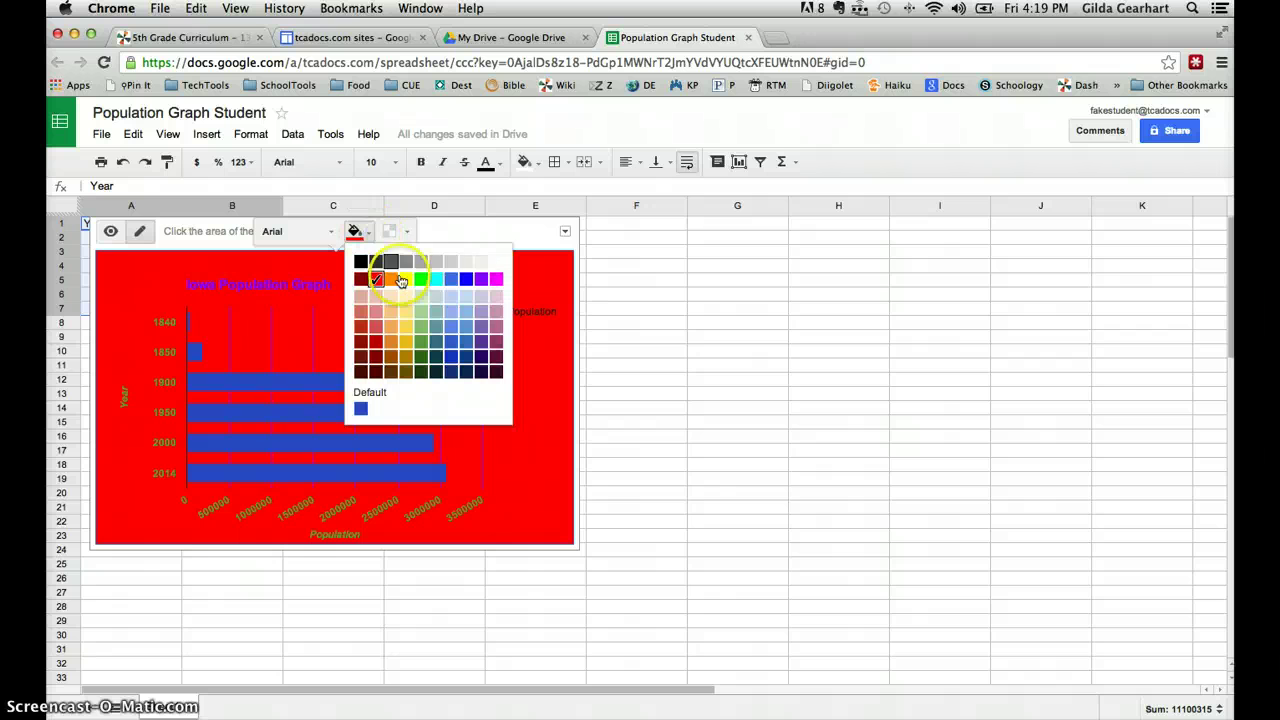
{"action": "left_click", "coordinate": [410, 296]}
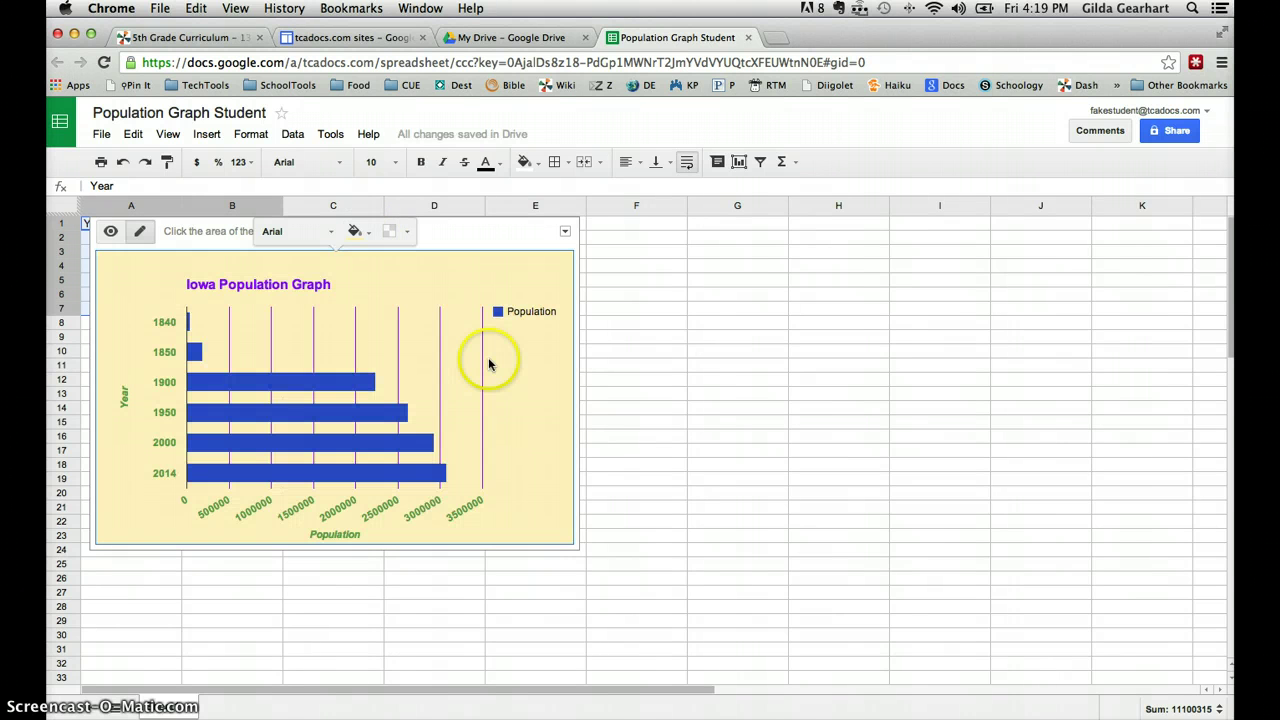
Set the chart's background back to white and close the Population Graph Student spreadsheet.
{"action": "left_click", "coordinate": [368, 237]}
{"action": "left_click", "coordinate": [499, 264]}
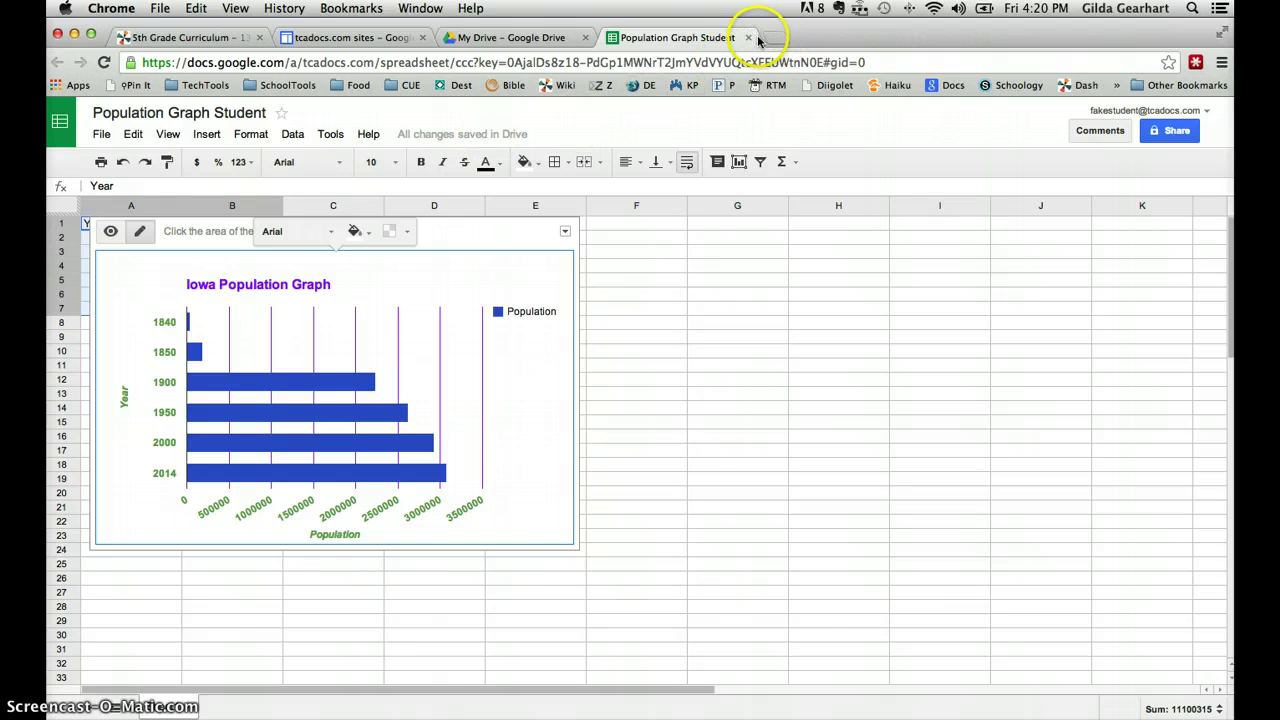
{"action": "left_click", "coordinate": [749, 38]}
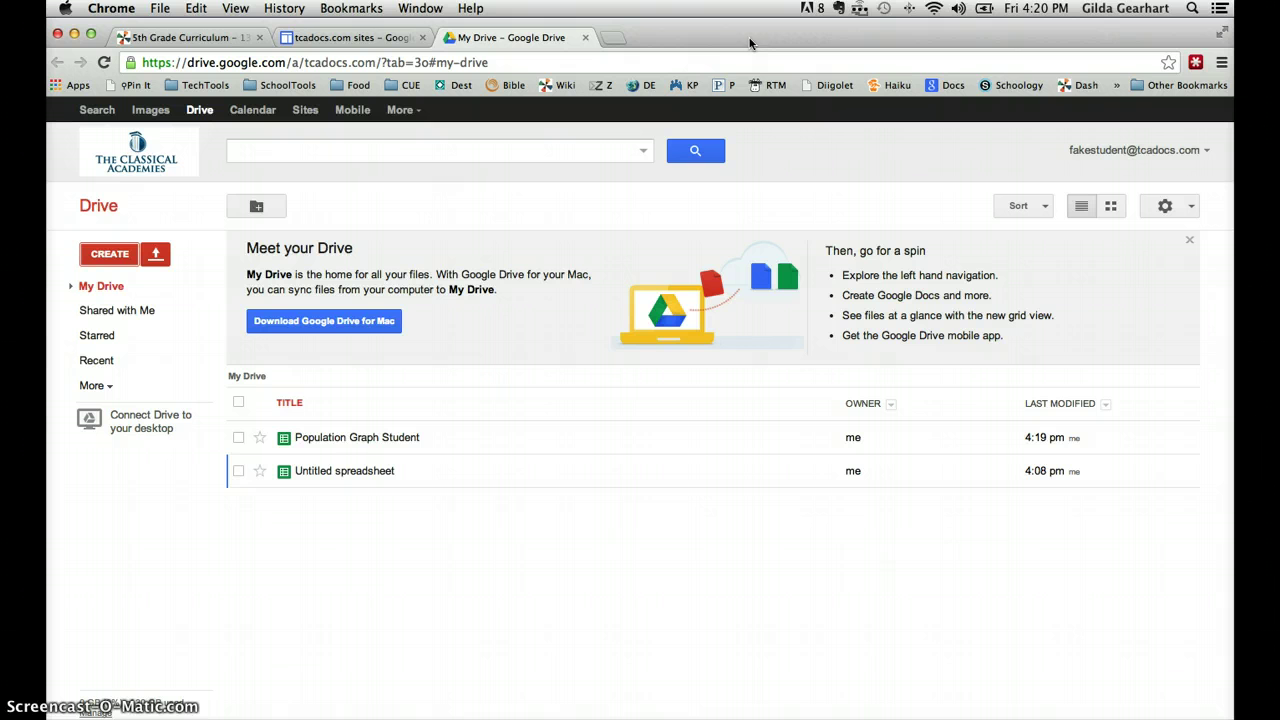